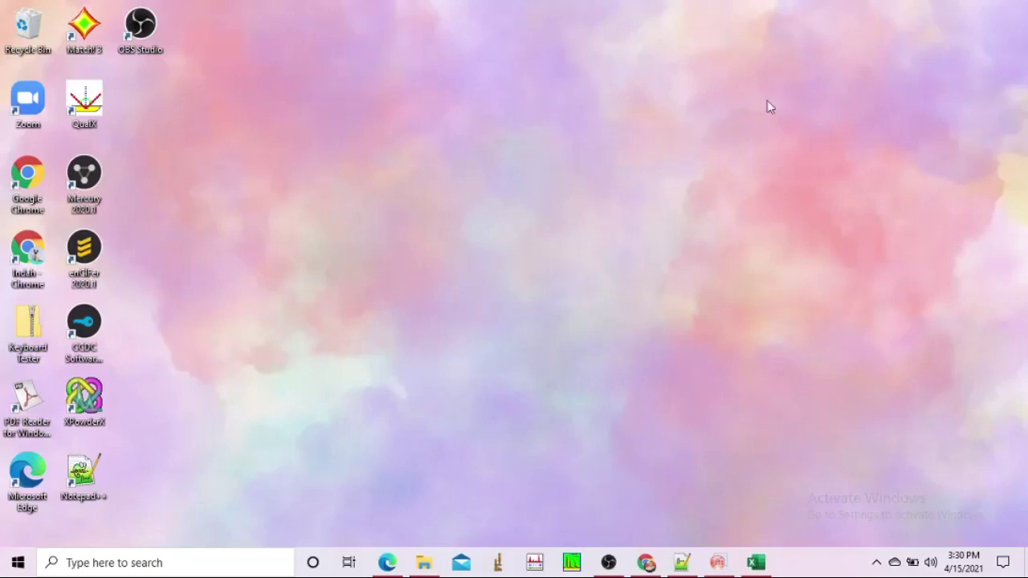
- Switch to Chrome and review the RRUFF Fluoro-richterite R060290 record and its raw X-ray powder data file
{"action": "left_click", "coordinate": [646, 563]}
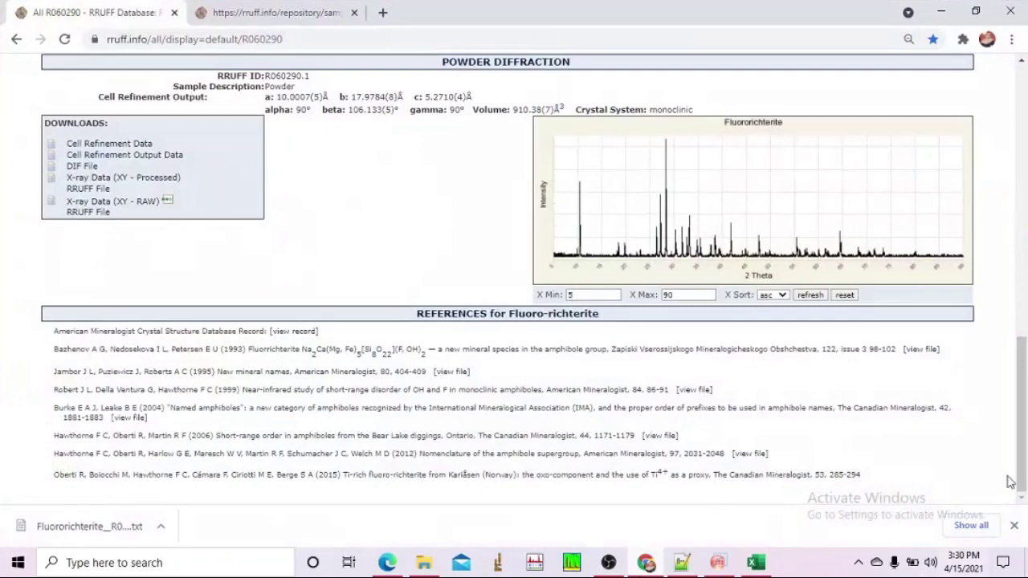
{"action": "left_click_drag", "start_coordinate": [1021, 410], "coordinate": [1021, 138]}
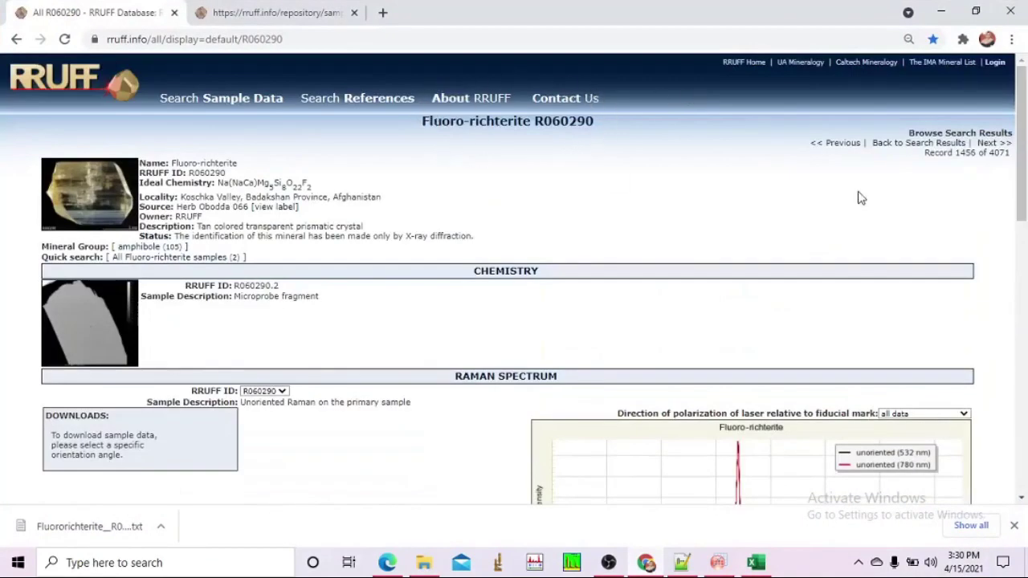
{"action": "left_click_drag", "start_coordinate": [1023, 156], "coordinate": [1025, 426]}
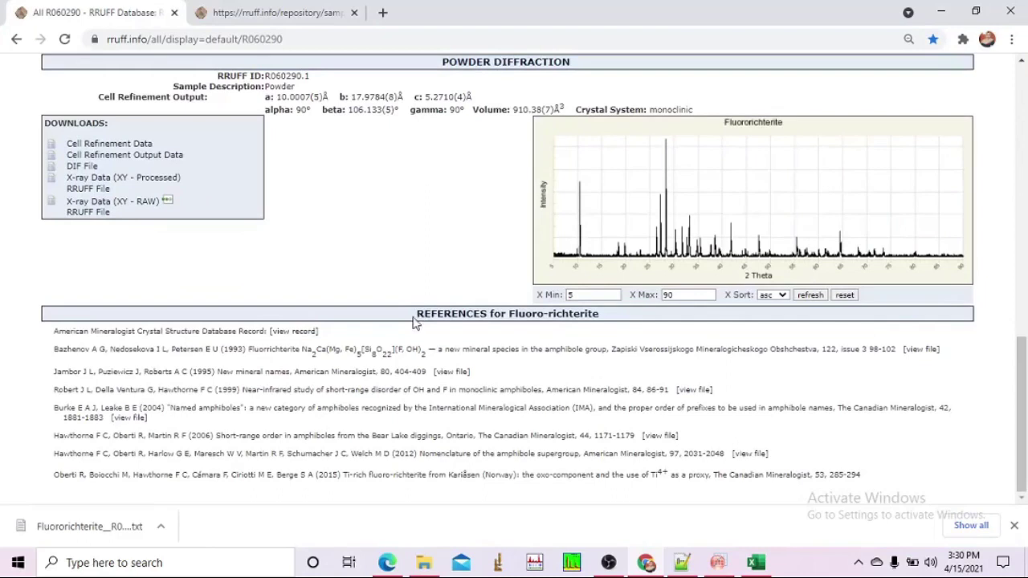
{"action": "left_click", "coordinate": [270, 8]}
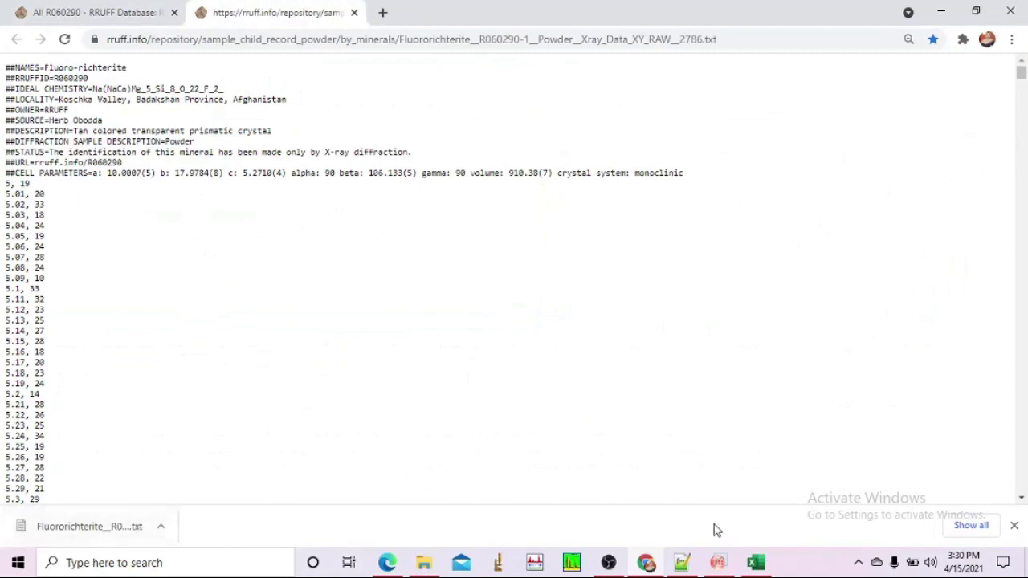
{"action": "left_click", "coordinate": [944, 12]}
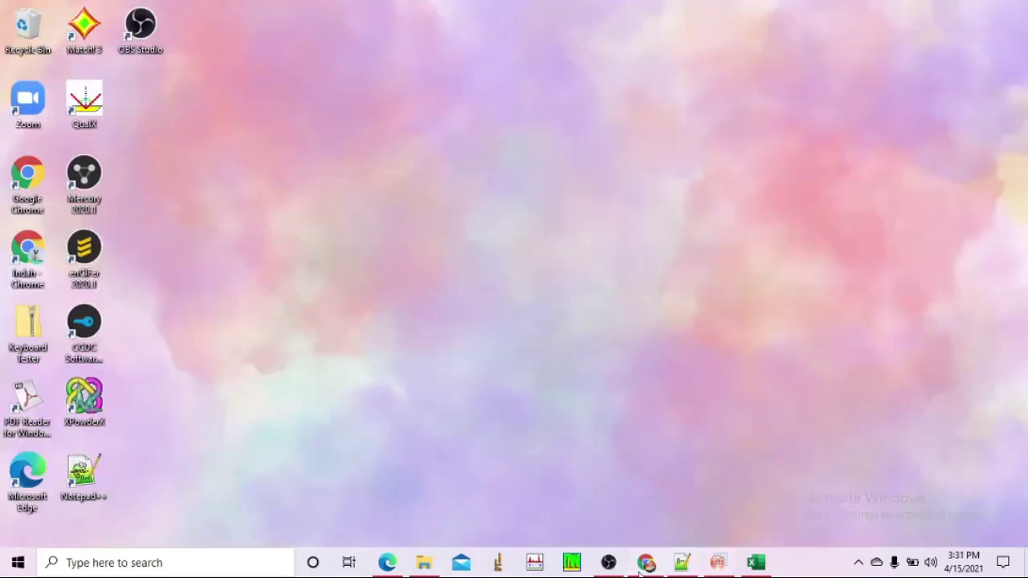
- Switch to Notepad++ and delete the ## header lines above the first data row of the XRAY text file
{"action": "left_click", "coordinate": [681, 566]}
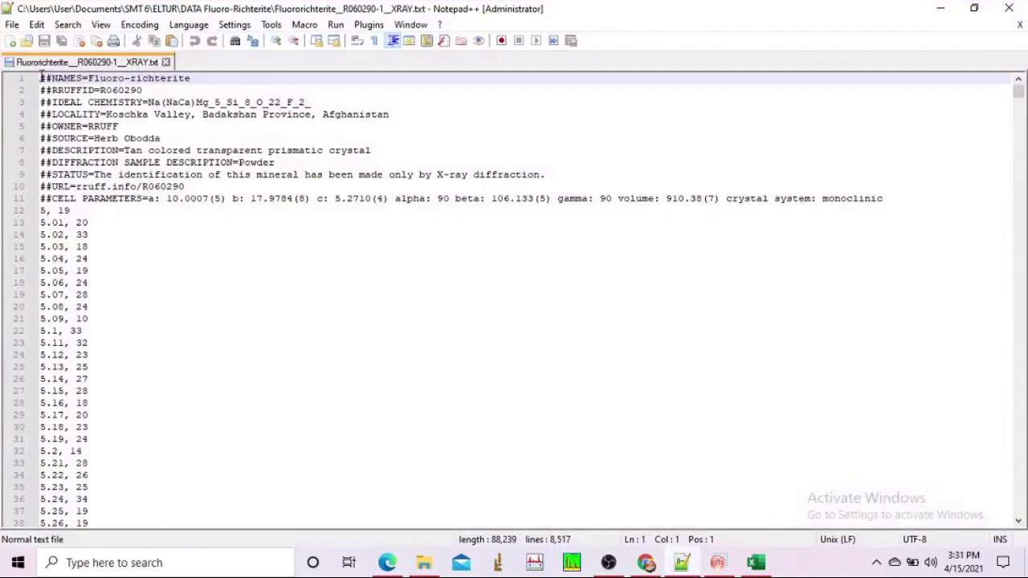
{"action": "left_click_drag", "start_coordinate": [42, 77], "coordinate": [896, 200]}
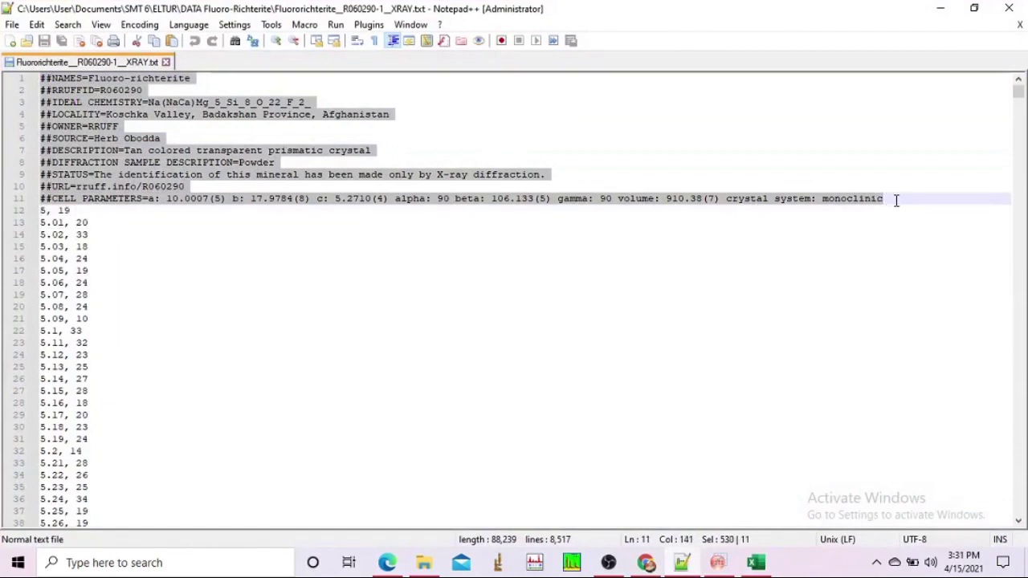
{"action": "key", "text": "Delete"}
{"action": "key", "text": "Down"}
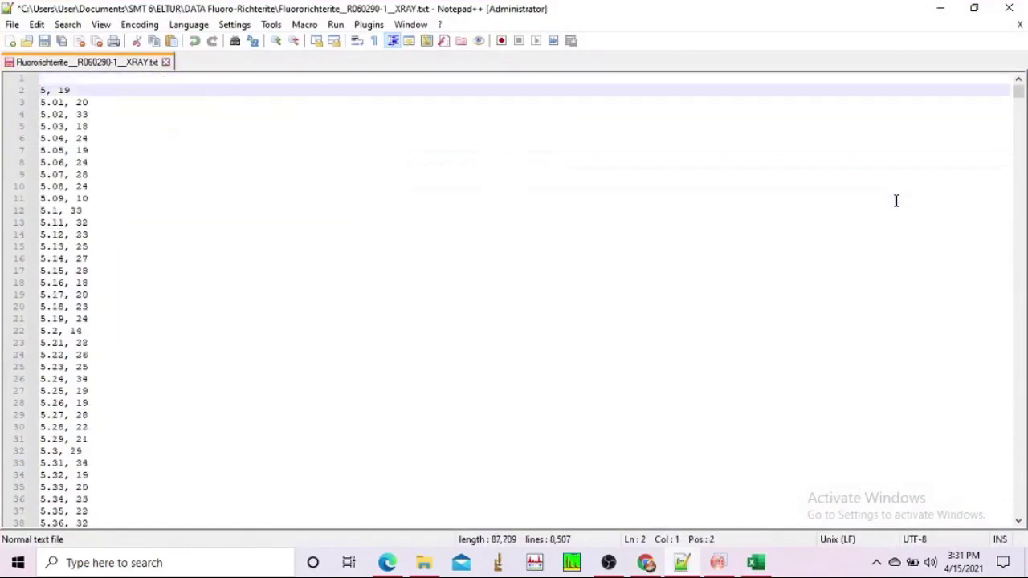
{"action": "key", "text": "BackSpace"}
- Remove the ##END= line after the last data row of the file
{"action": "left_click_drag", "start_coordinate": [1018, 90], "coordinate": [1018, 507]}
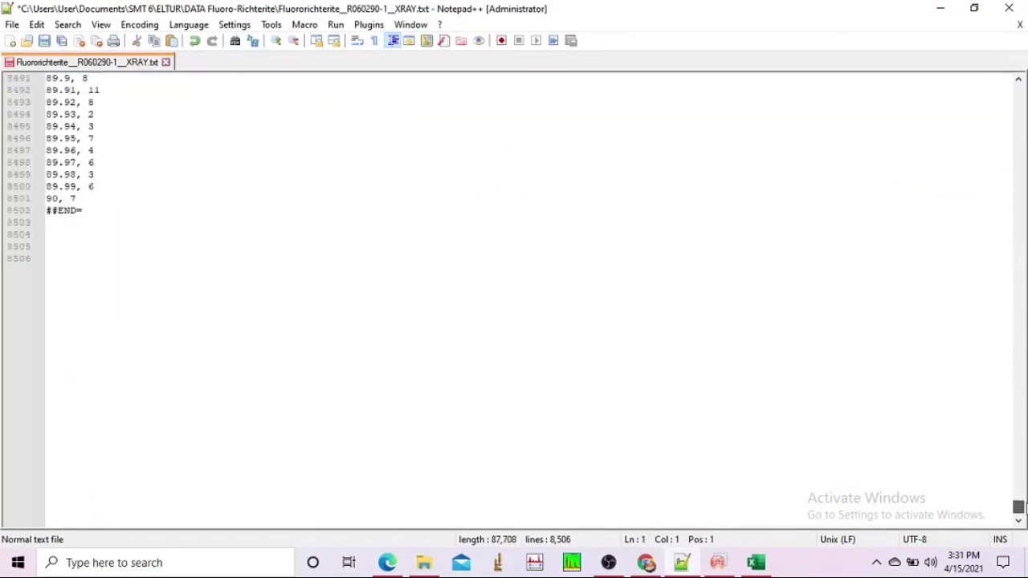
{"action": "left_click", "coordinate": [103, 218]}
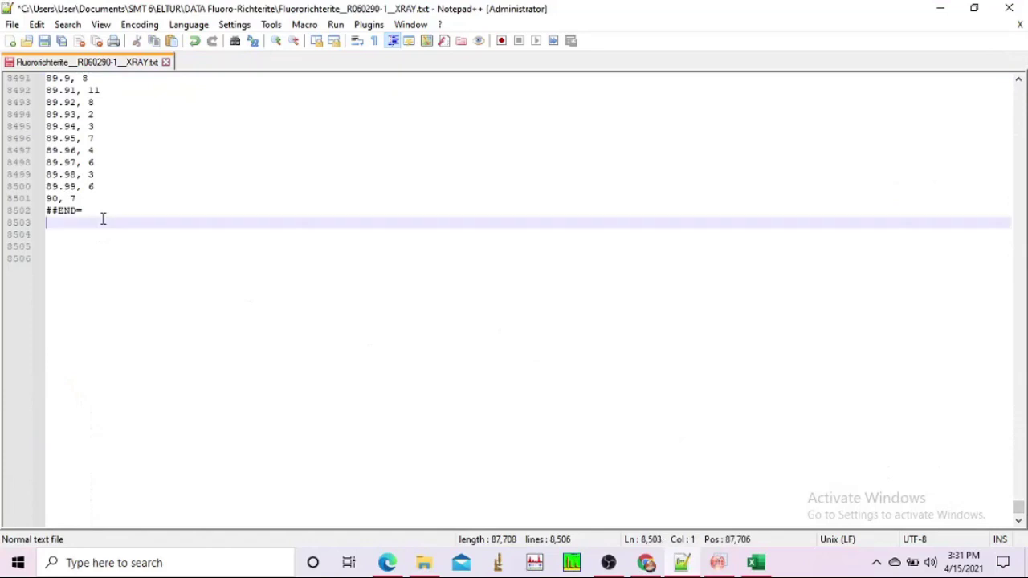
{"action": "key", "text": "BackSpace"}
{"action": "key", "text": "BackSpace"}
{"action": "key", "text": "BackSpace"}
{"action": "key", "text": "BackSpace"}
{"action": "key", "text": "BackSpace"}
{"action": "key", "text": "BackSpace"}
{"action": "key", "text": "BackSpace"}
{"action": "key", "text": "BackSpace"}
{"action": "key", "text": "BackSpace"}
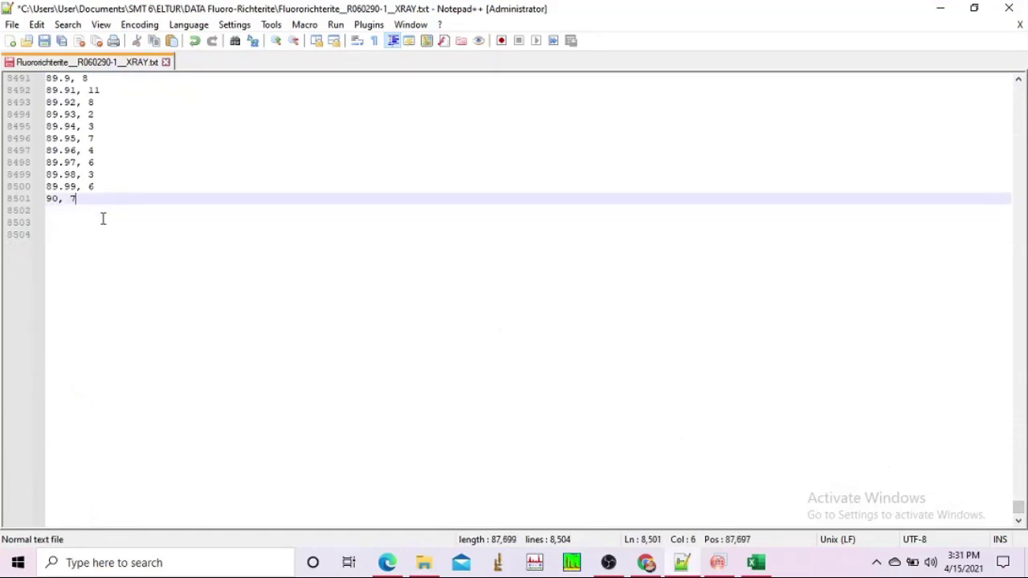
- Save the cleaned data as Fluororichterite__R060290-1__XRAY.asc with the file type set to All types
{"action": "left_click", "coordinate": [13, 22]}
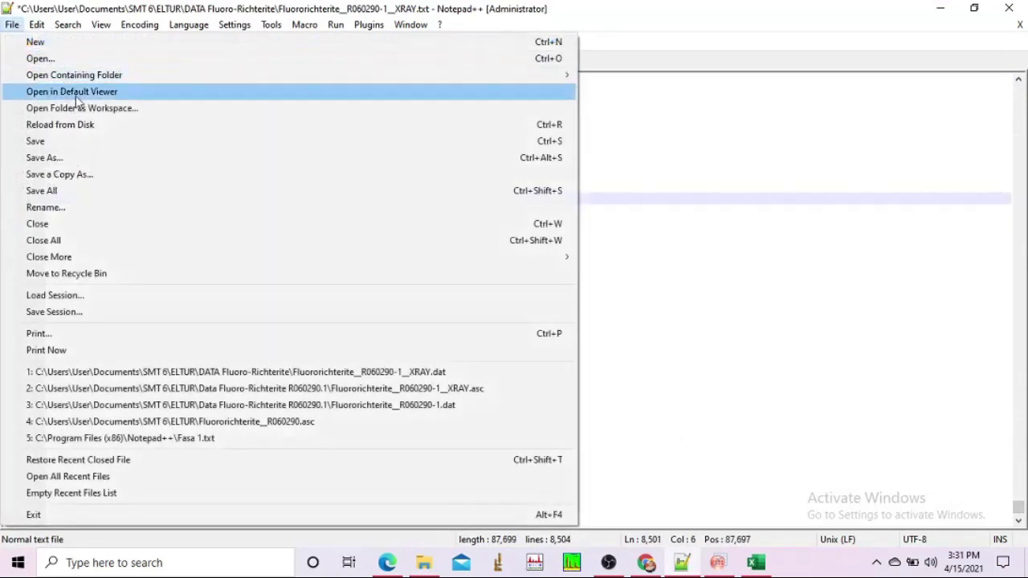
{"action": "left_click", "coordinate": [73, 161]}
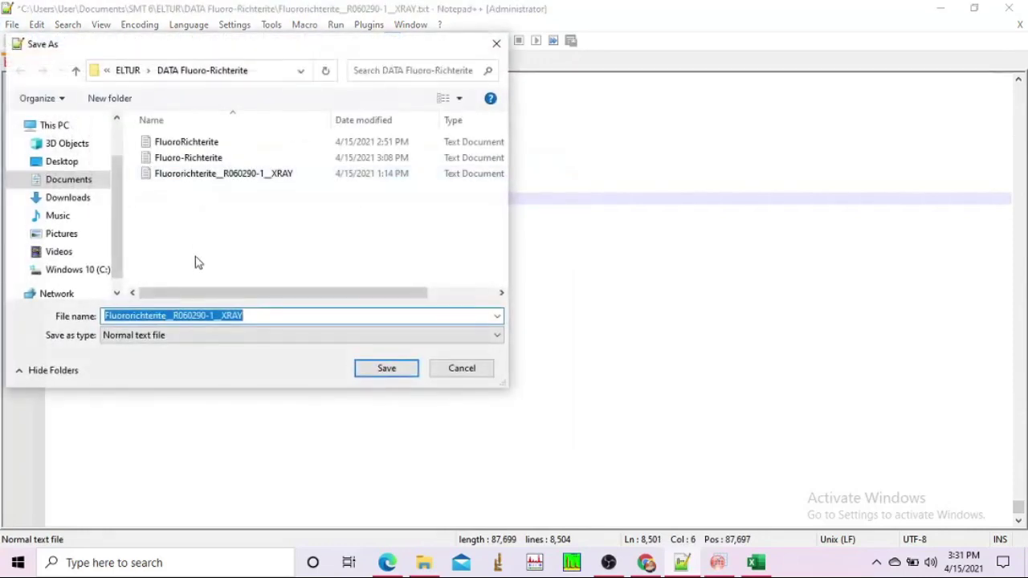
{"action": "left_click", "coordinate": [252, 315]}
{"action": "type", "text": ".asc"}
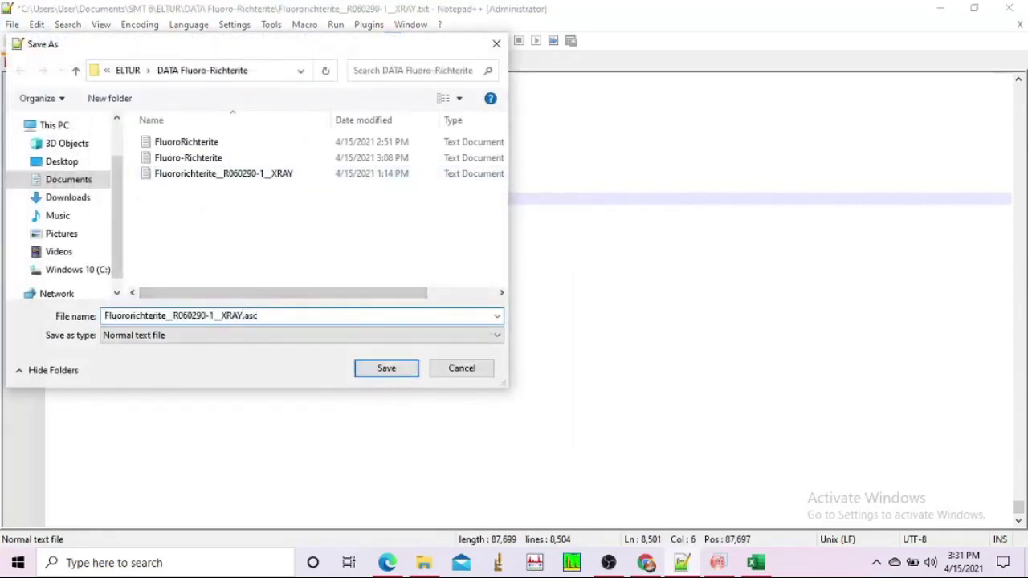
{"action": "left_click", "coordinate": [241, 339]}
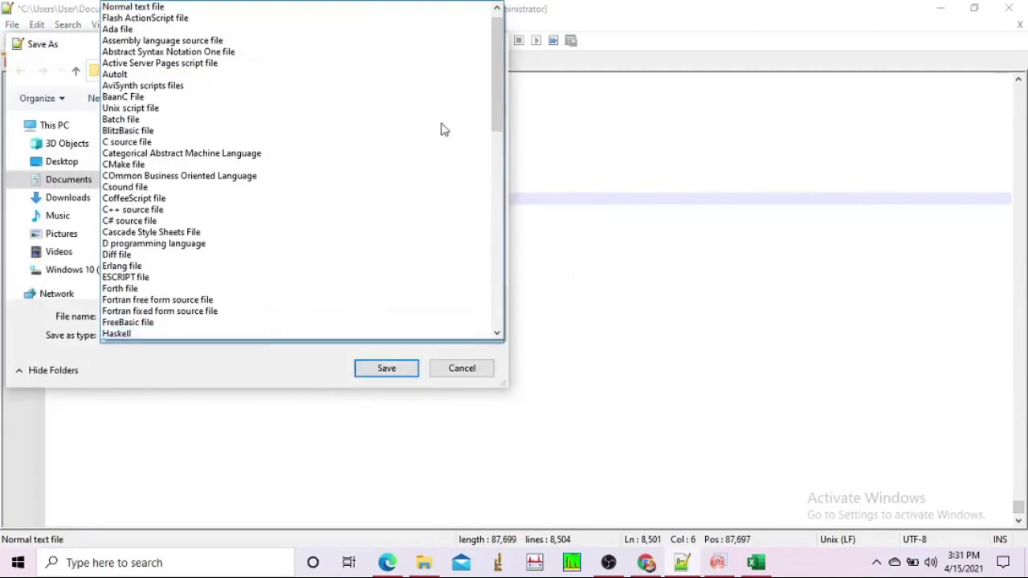
{"action": "left_click_drag", "start_coordinate": [496, 105], "coordinate": [497, 54]}
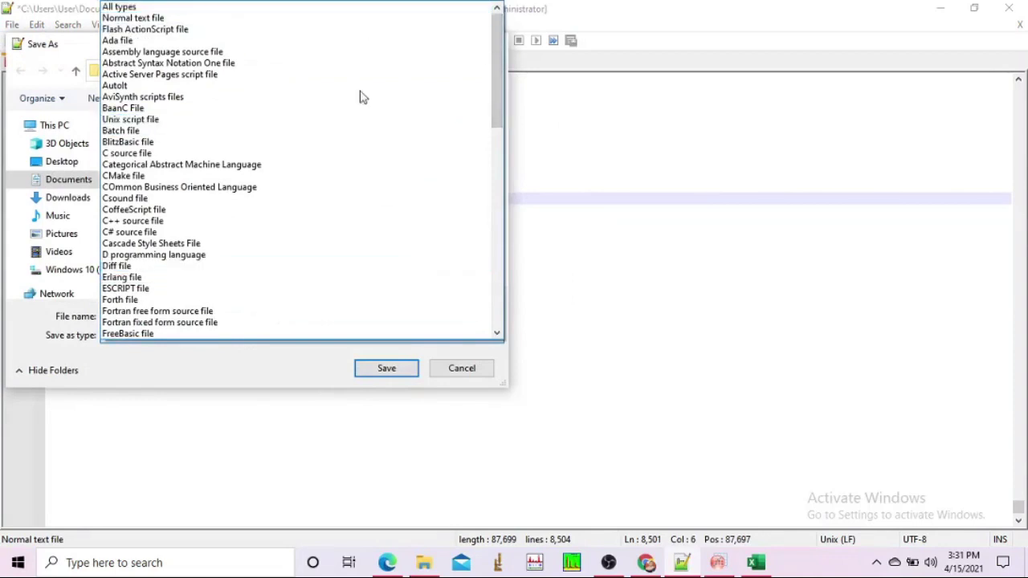
{"action": "left_click", "coordinate": [297, 8]}
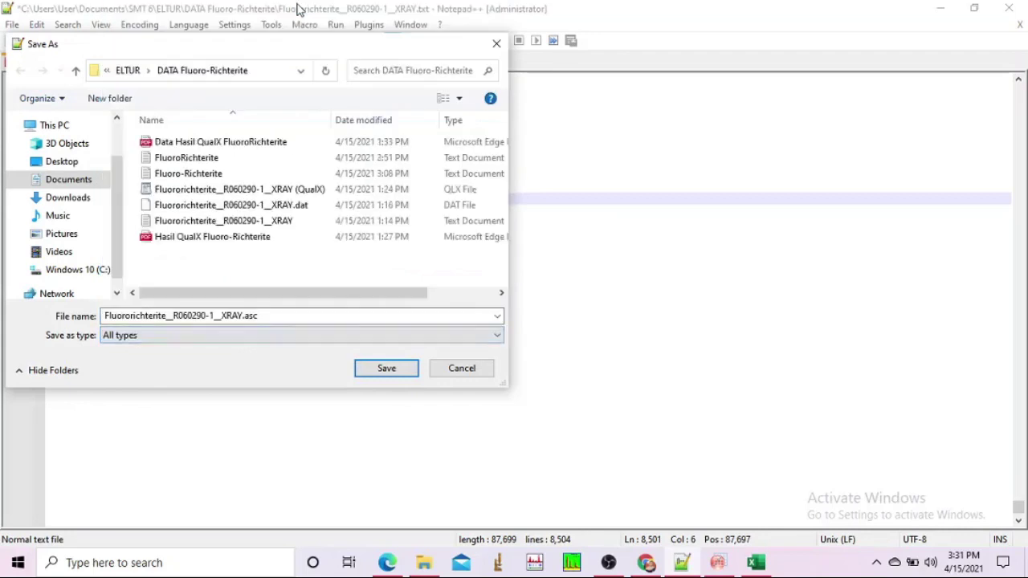
{"action": "left_click", "coordinate": [386, 370]}
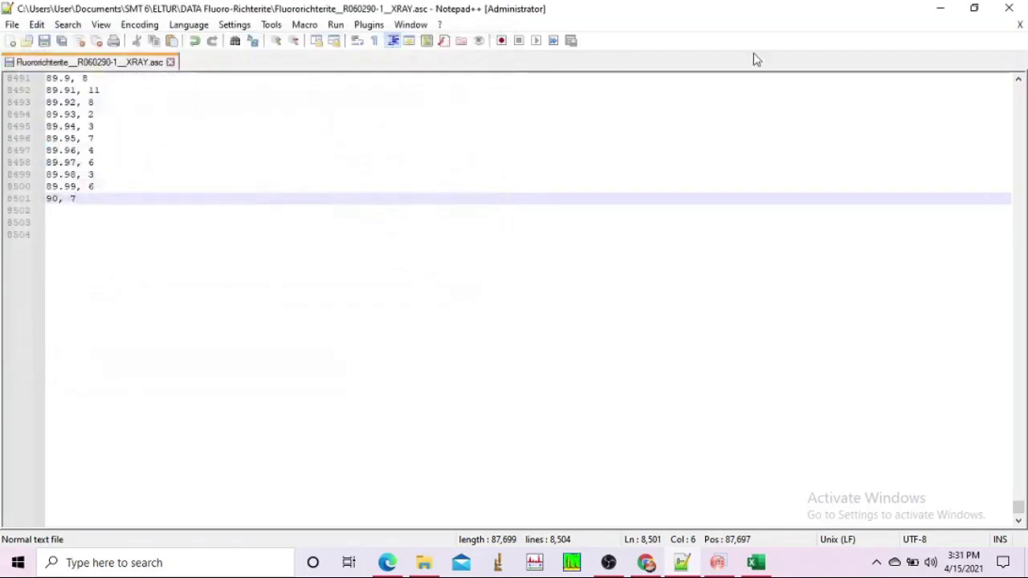
- Switch to OriginPro and import Fluororichterite__R060290-1__XRAY.asc from the DATA Fluoro-Richterite folder into Book1, dismissing the Script Window
{"action": "left_click", "coordinate": [940, 8]}
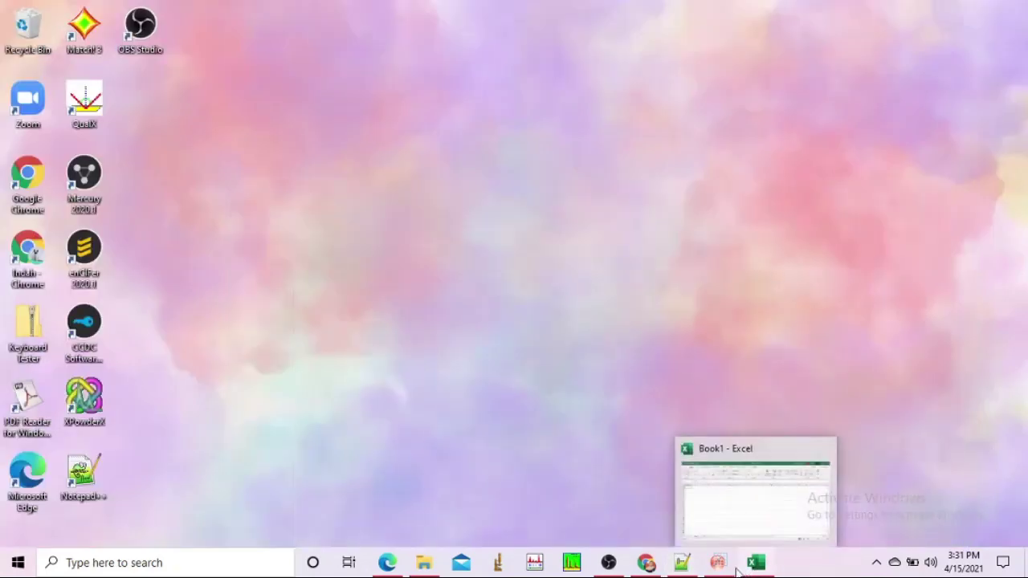
{"action": "left_click", "coordinate": [732, 567]}
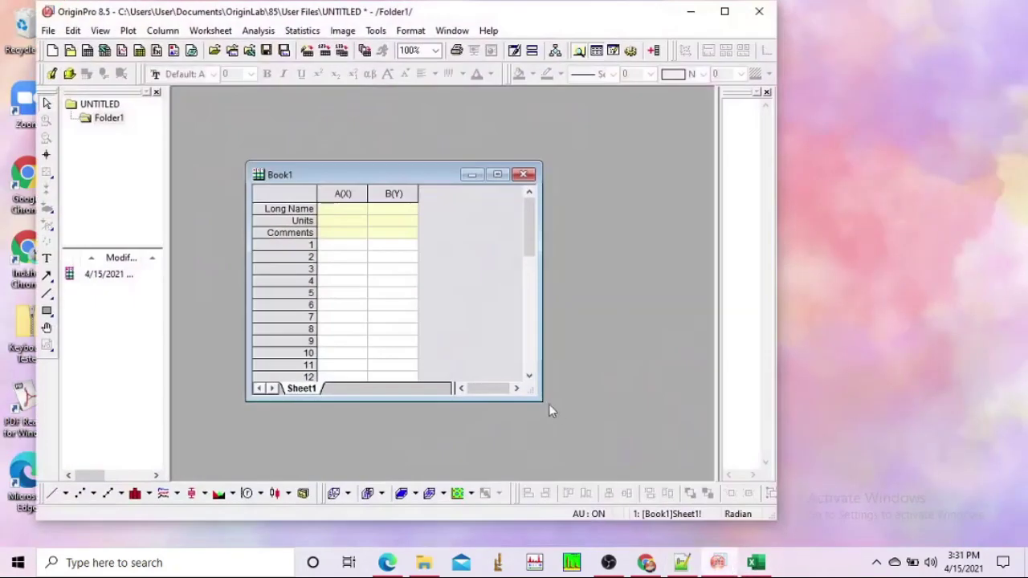
{"action": "mouse_move", "coordinate": [418, 564]}
{"action": "left_click", "coordinate": [389, 494]}
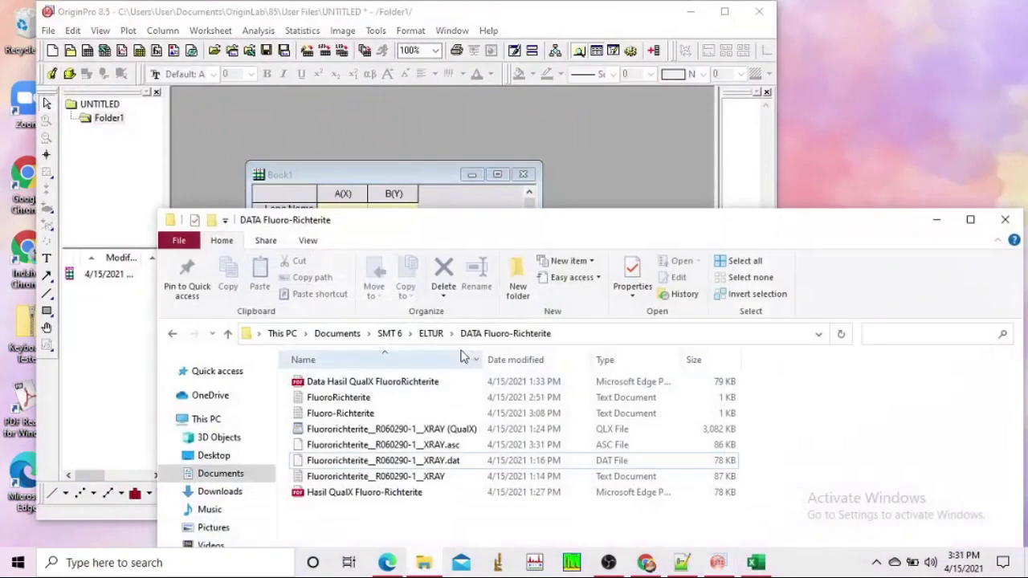
{"action": "left_click", "coordinate": [466, 444]}
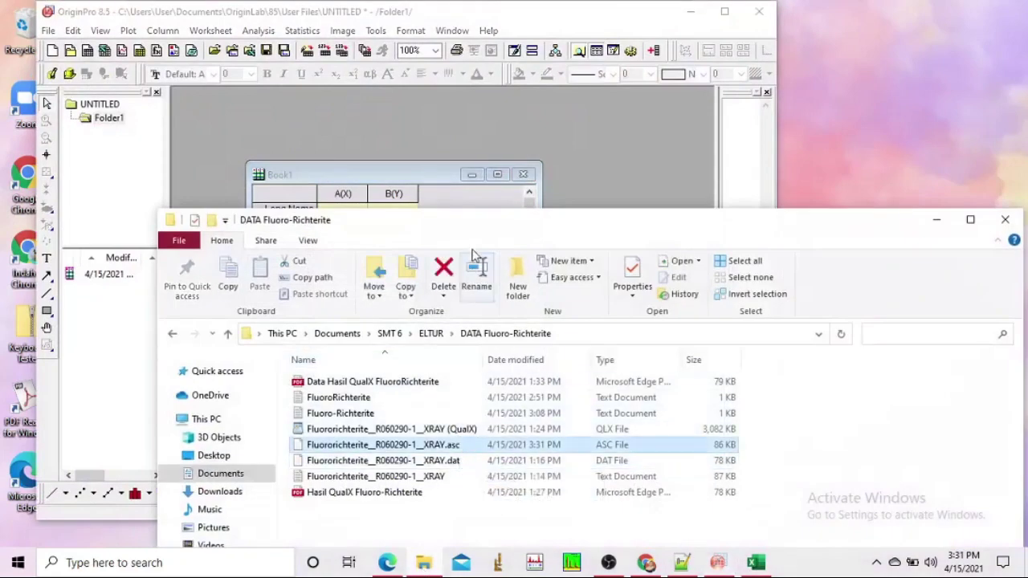
{"action": "left_click_drag", "start_coordinate": [464, 232], "coordinate": [461, 265]}
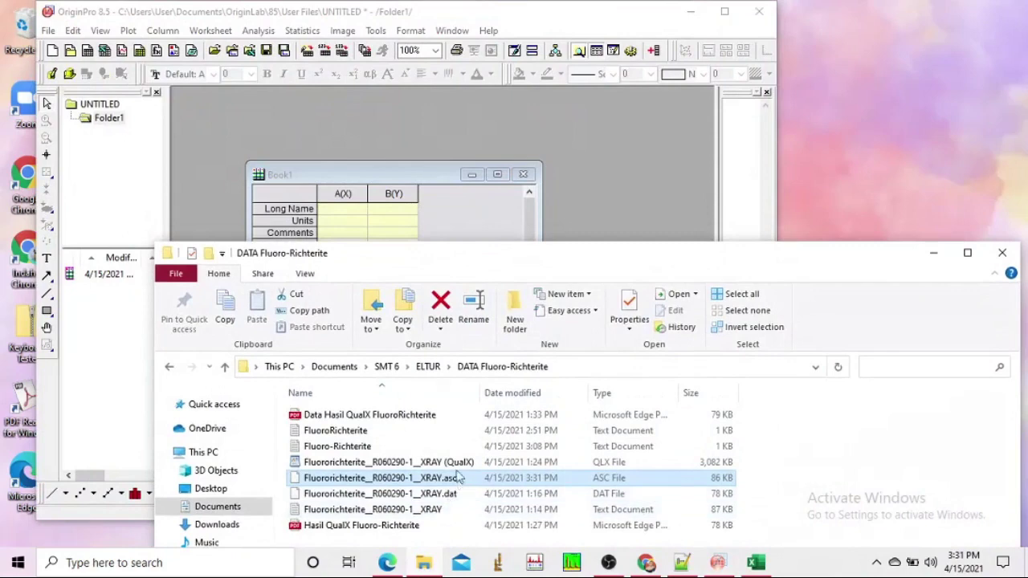
{"action": "left_click_drag", "start_coordinate": [456, 478], "coordinate": [387, 225]}
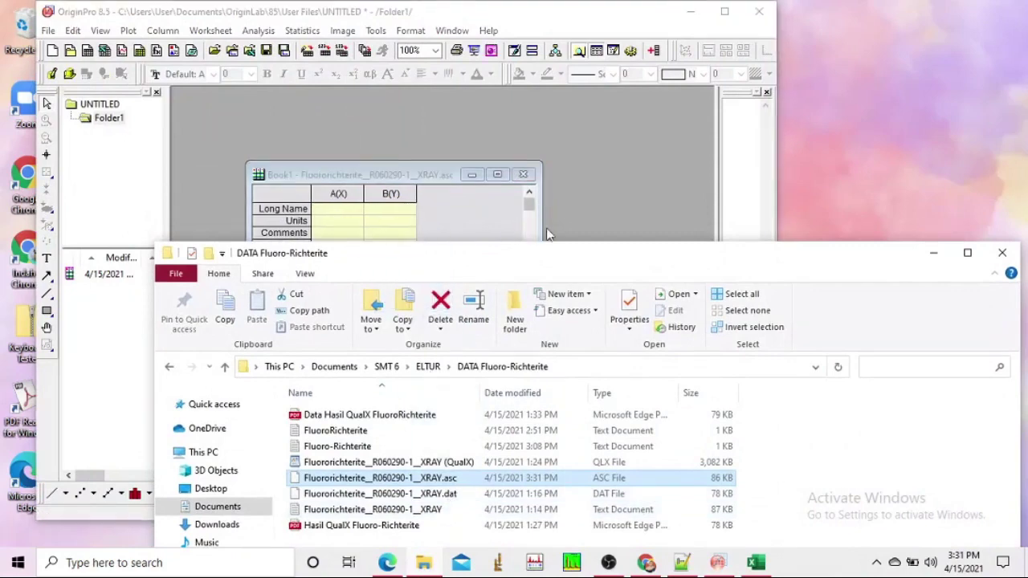
{"action": "left_click", "coordinate": [933, 252]}
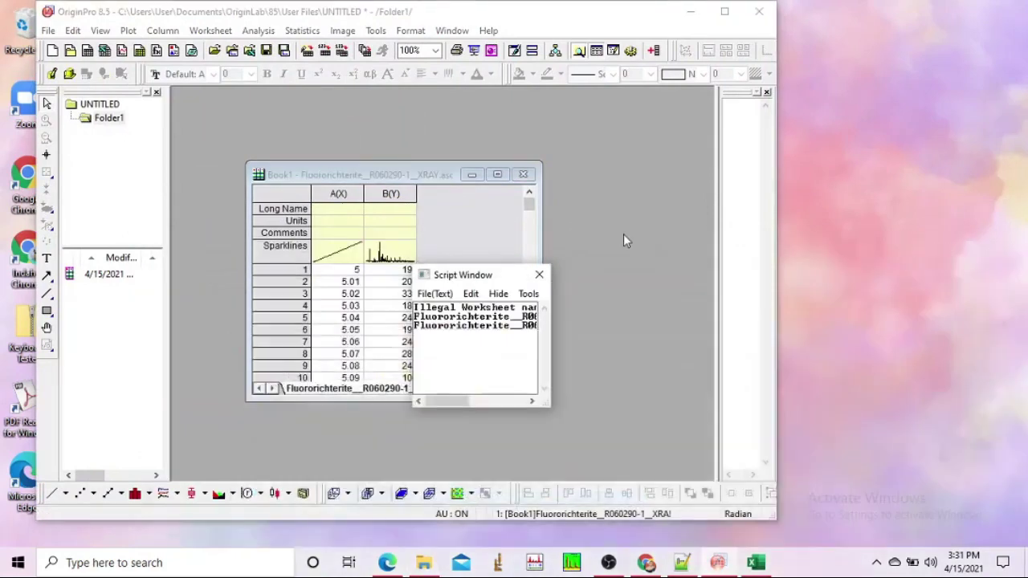
{"action": "left_click", "coordinate": [539, 276]}
- Copy worksheet columns A(X) and B(Y) of Book1, and close OriginPro
{"action": "left_click", "coordinate": [348, 195]}
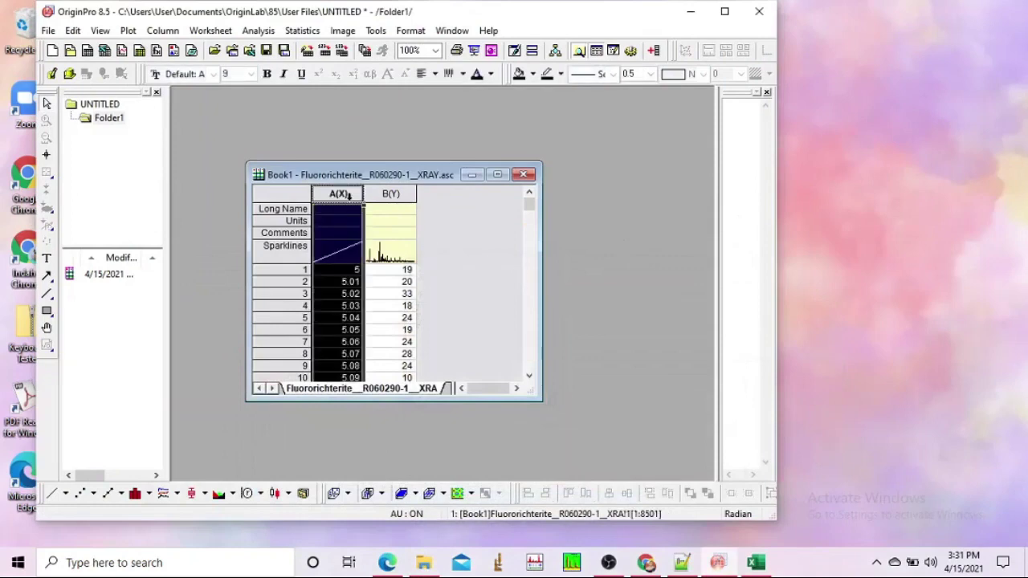
{"action": "left_click", "coordinate": [388, 196], "text": "shift"}
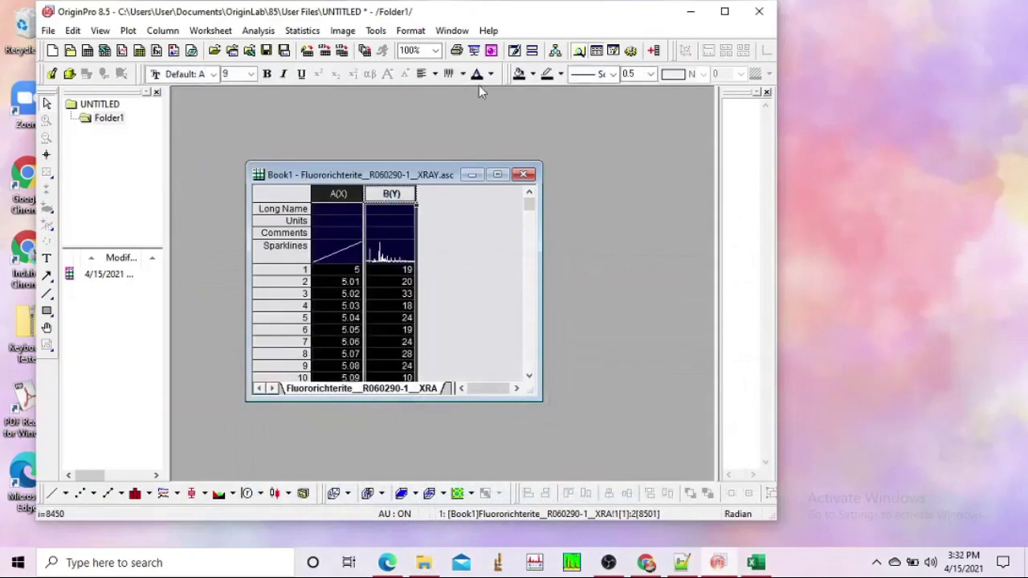
{"action": "left_click", "coordinate": [758, 11]}
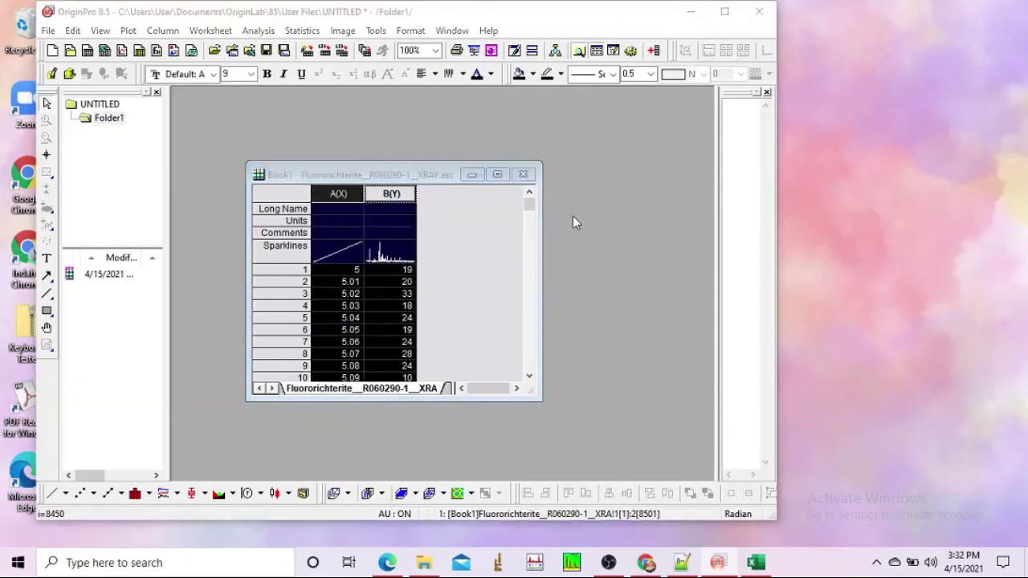
{"action": "left_click", "coordinate": [409, 302]}
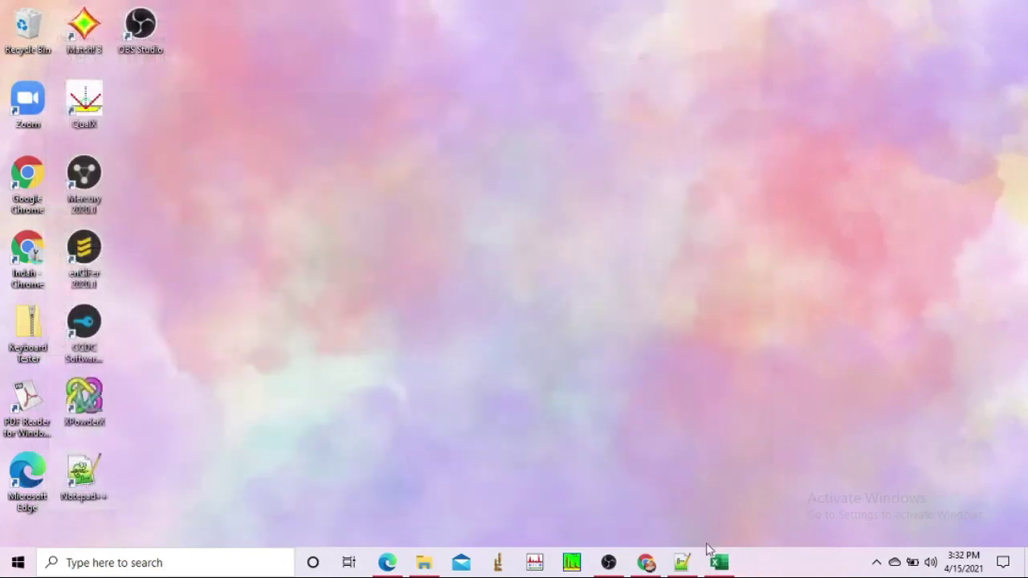
- Switch to the blank Excel workbook and paste the copied XY data starting at cell A3
{"action": "left_click", "coordinate": [719, 562]}
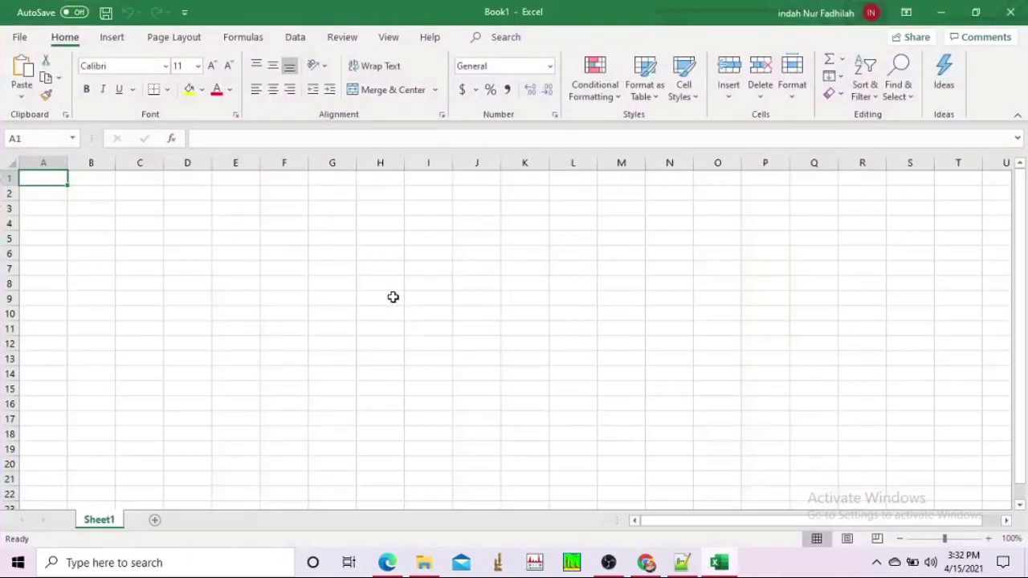
{"action": "left_click", "coordinate": [52, 209]}
{"action": "key", "text": "ctrl+v"}
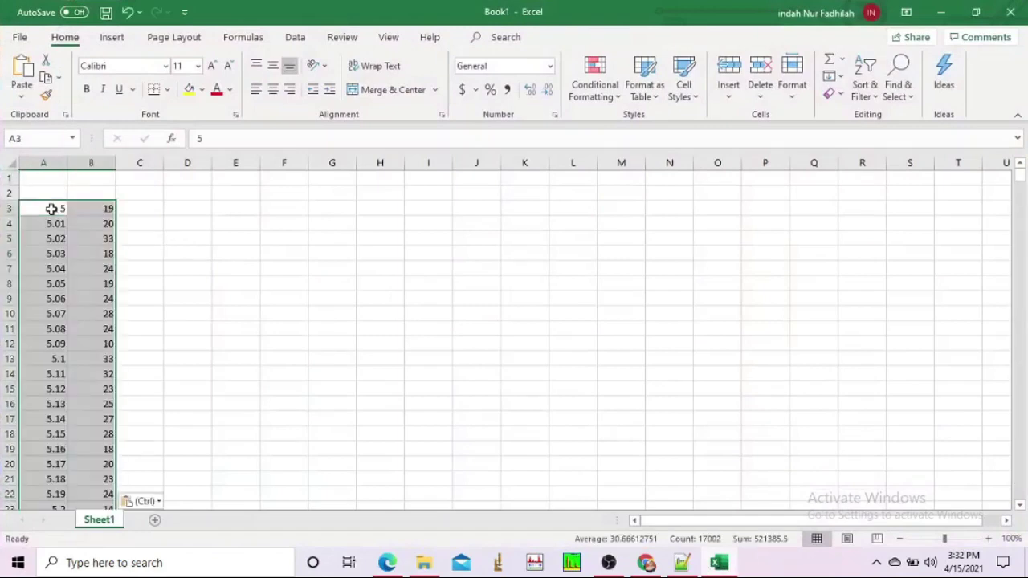
- Enter the title Fluoro-Richterite in cell A1 above the pasted data
{"action": "left_click", "coordinate": [40, 178]}
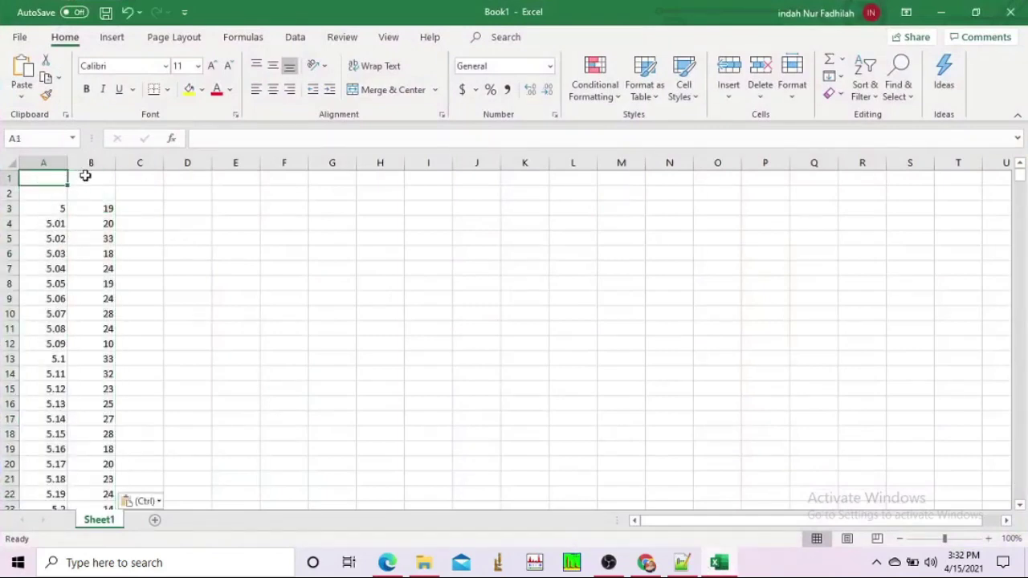
{"action": "type", "text": "Fluo"}
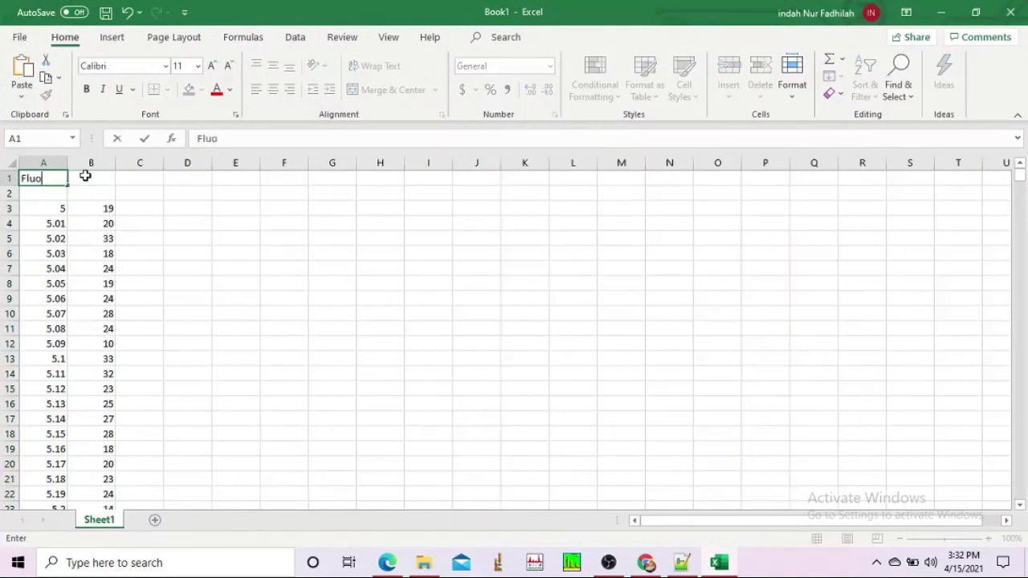
{"action": "type", "text": "ro-Richterite"}
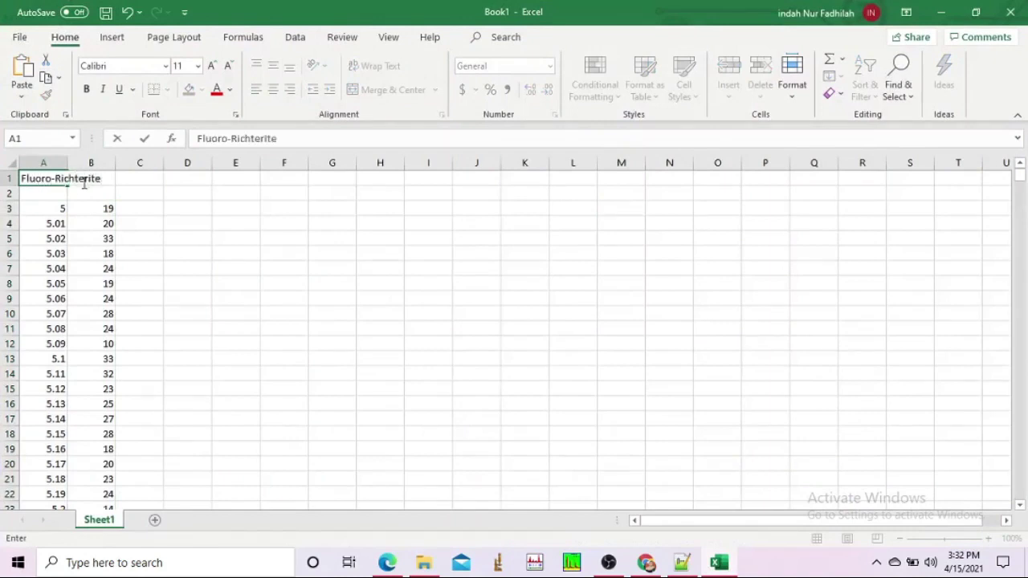
{"action": "left_click", "coordinate": [52, 193]}
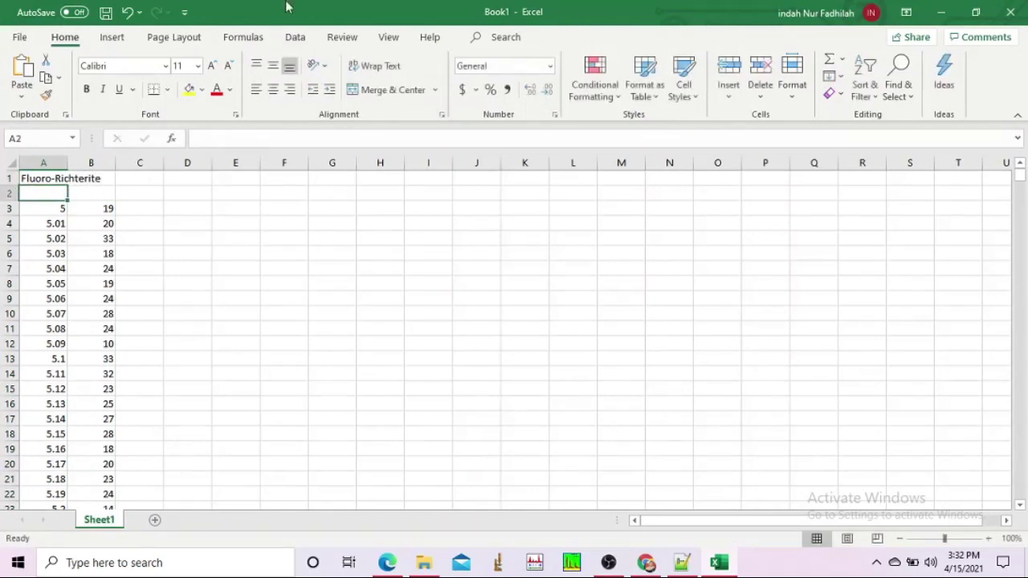
- Insert a COUNT function in cell A2 that counts the numbers in A3:A8503
{"action": "left_click", "coordinate": [245, 36]}
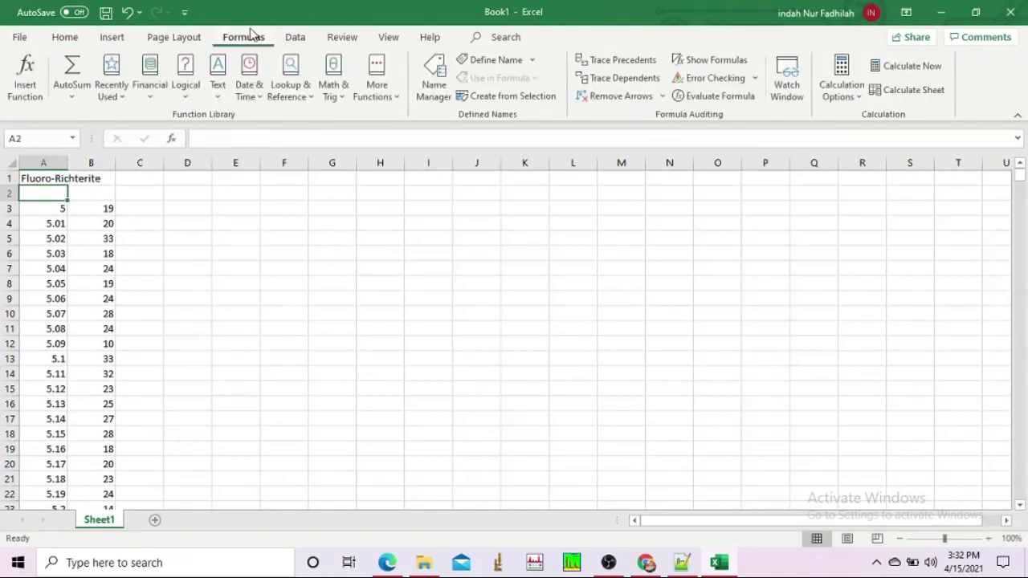
{"action": "left_click", "coordinate": [371, 96]}
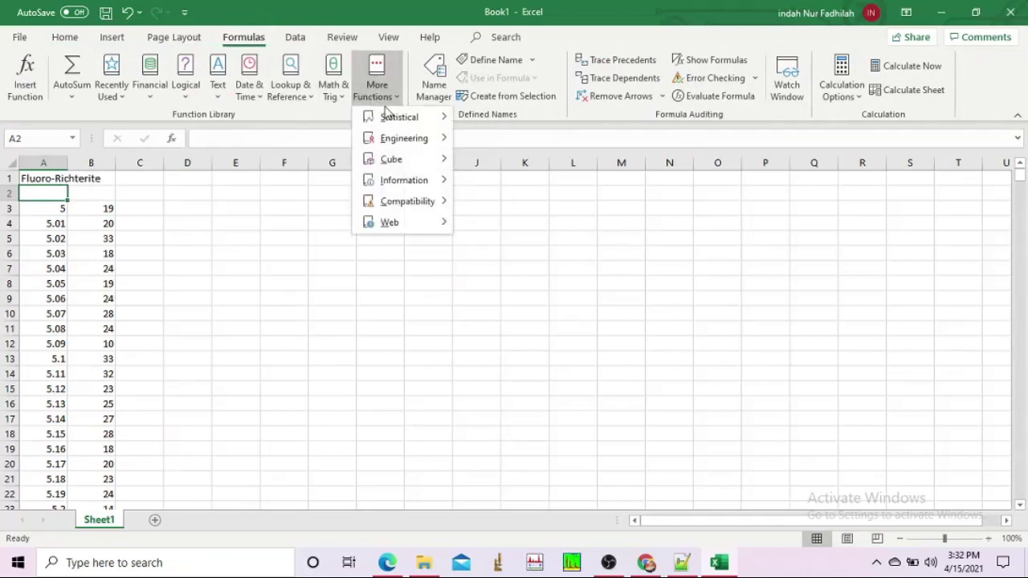
{"action": "mouse_move", "coordinate": [389, 116]}
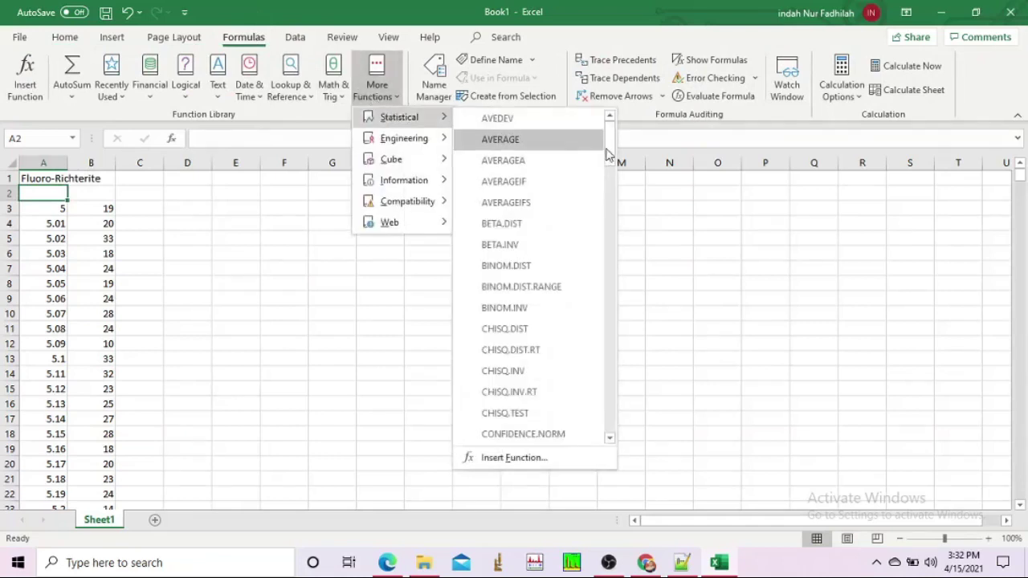
{"action": "left_click_drag", "start_coordinate": [610, 131], "coordinate": [610, 197]}
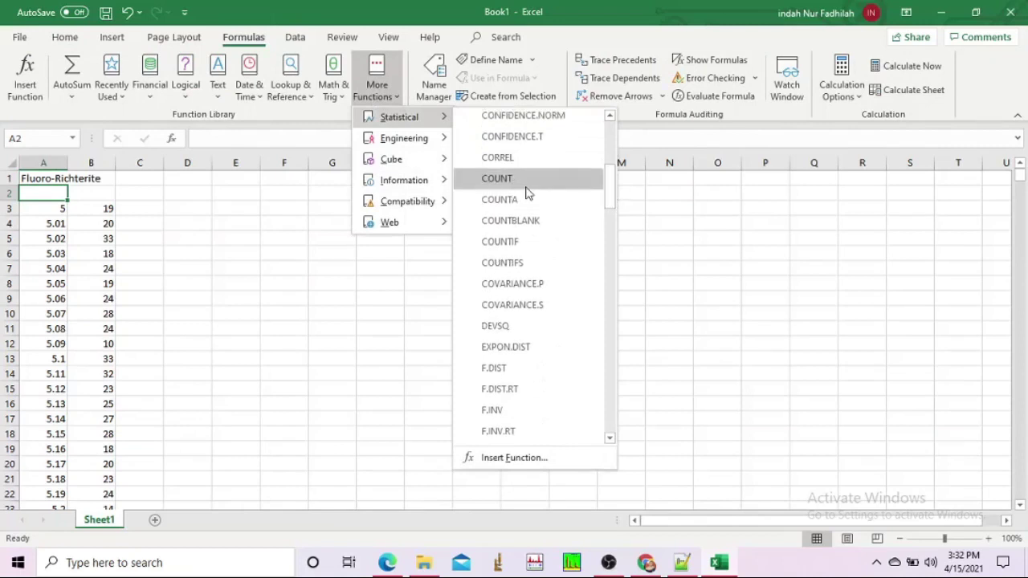
{"action": "left_click", "coordinate": [526, 188]}
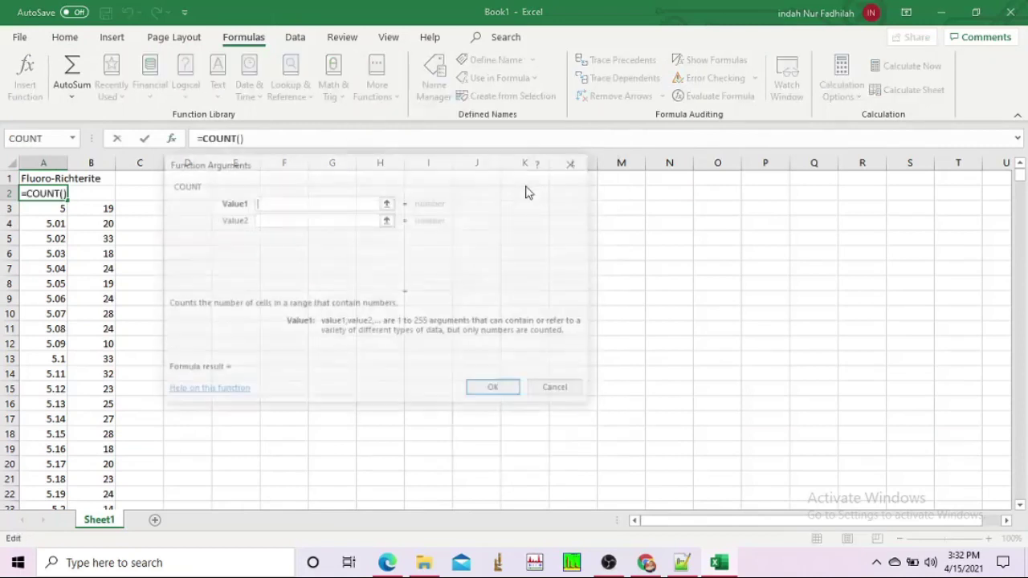
{"action": "left_click", "coordinate": [47, 210]}
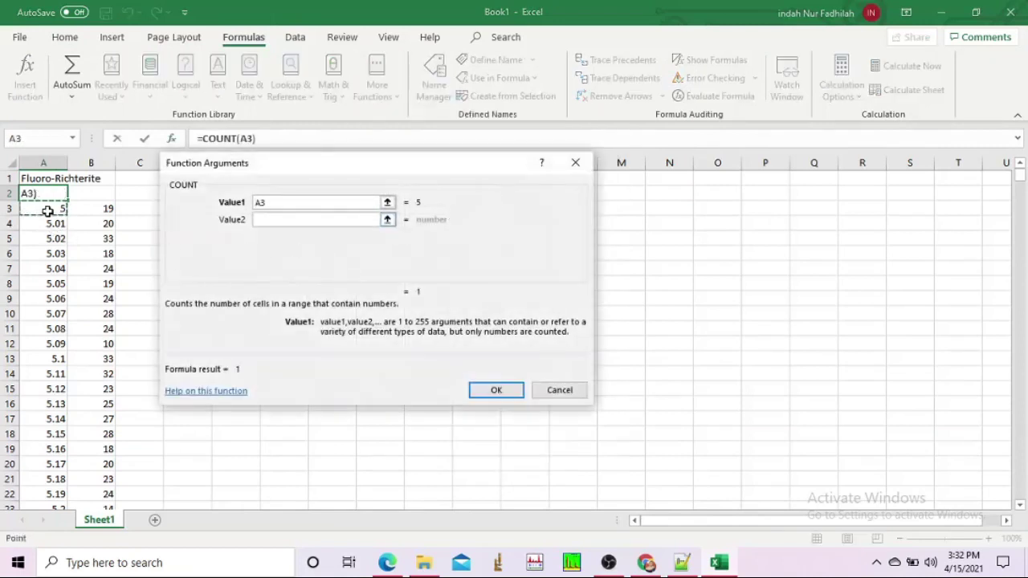
{"action": "key", "text": "ctrl+shift+Down"}
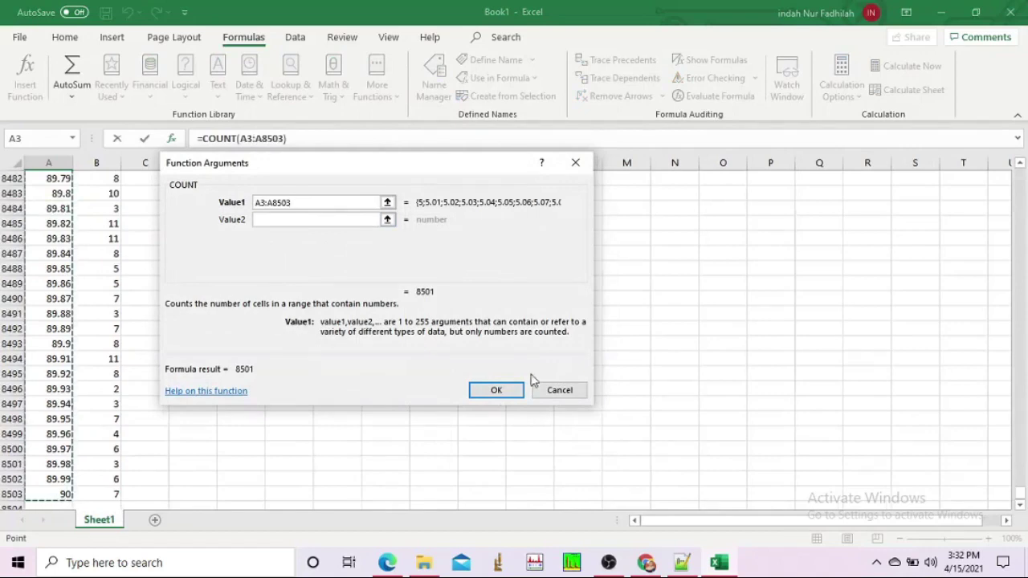
{"action": "left_click", "coordinate": [504, 391]}
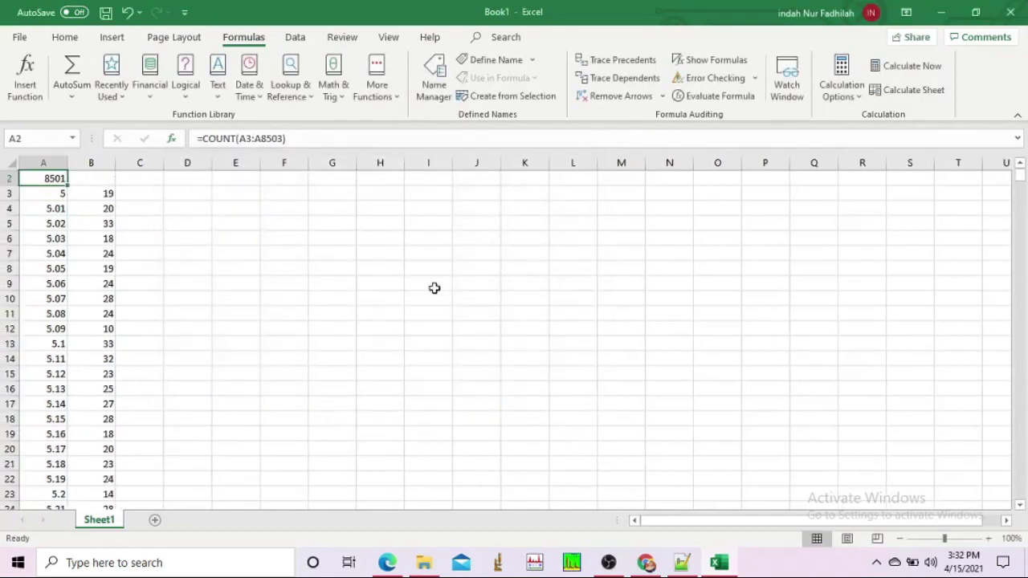
{"action": "scroll", "coordinate": [434, 287], "scroll_direction": "up", "scroll_amount": 1}
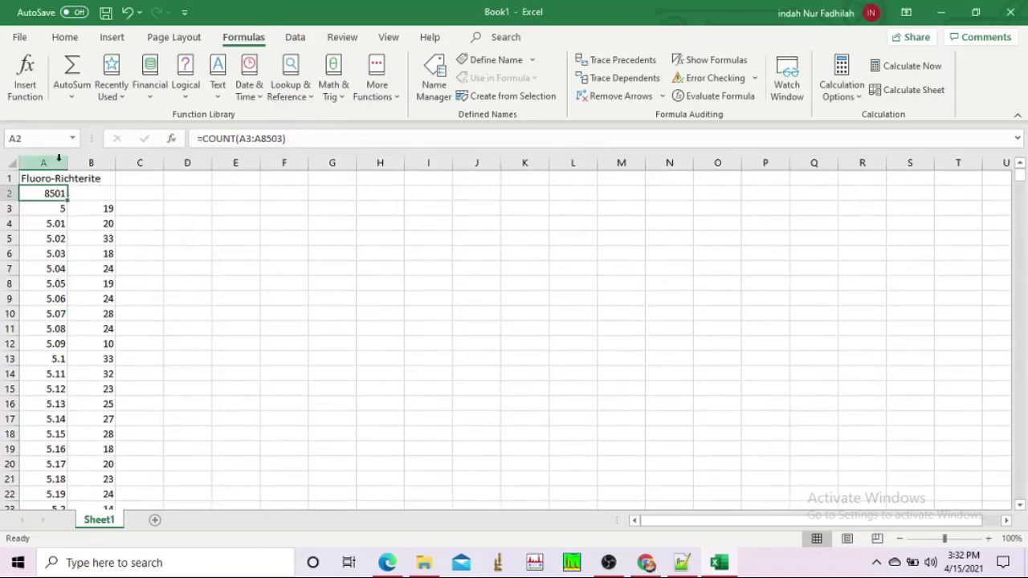
- Save the workbook as Fluoro-Richterite.dat in Text (MS-DOS) format in the DATA Fluoro-Richterite folder, and close Excel
{"action": "left_click", "coordinate": [20, 37]}
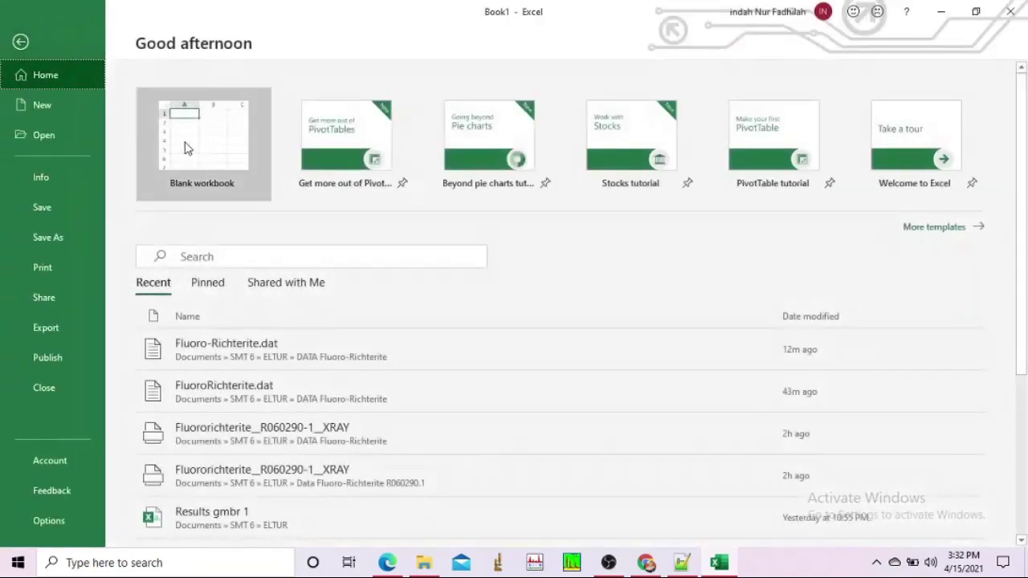
{"action": "left_click", "coordinate": [65, 238]}
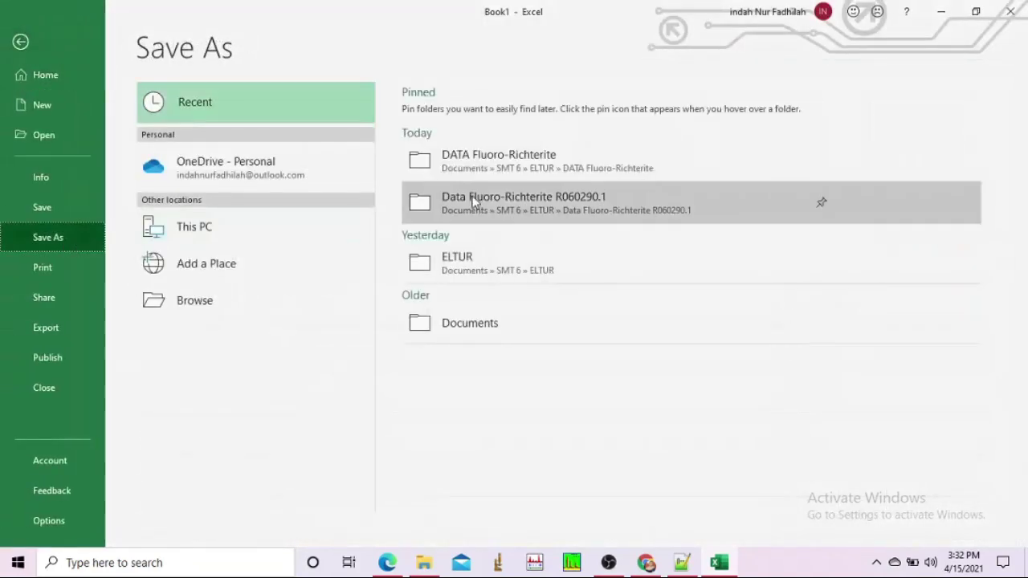
{"action": "left_click", "coordinate": [513, 165]}
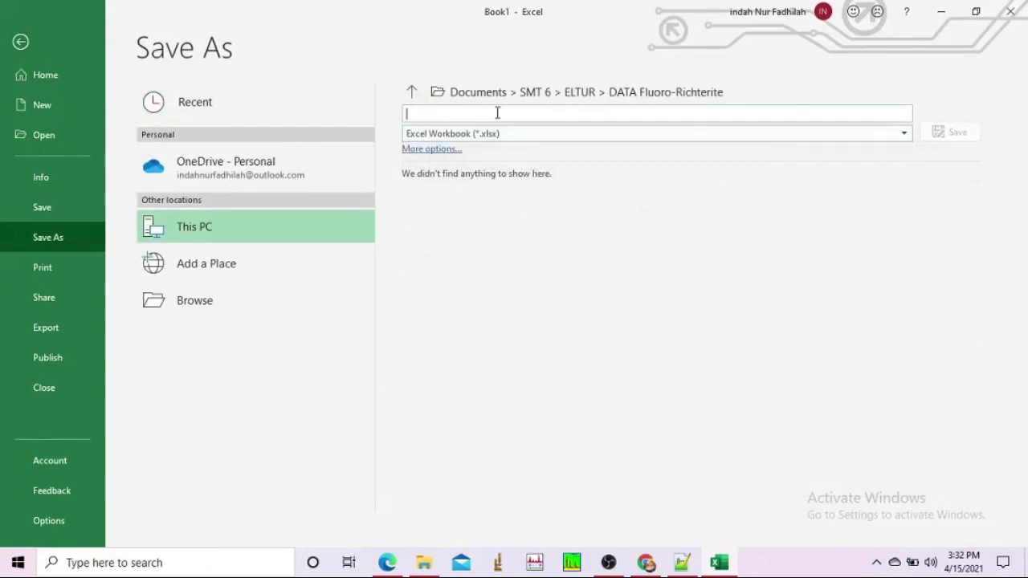
{"action": "type", "text": "Fluoro-Richterite.dat"}
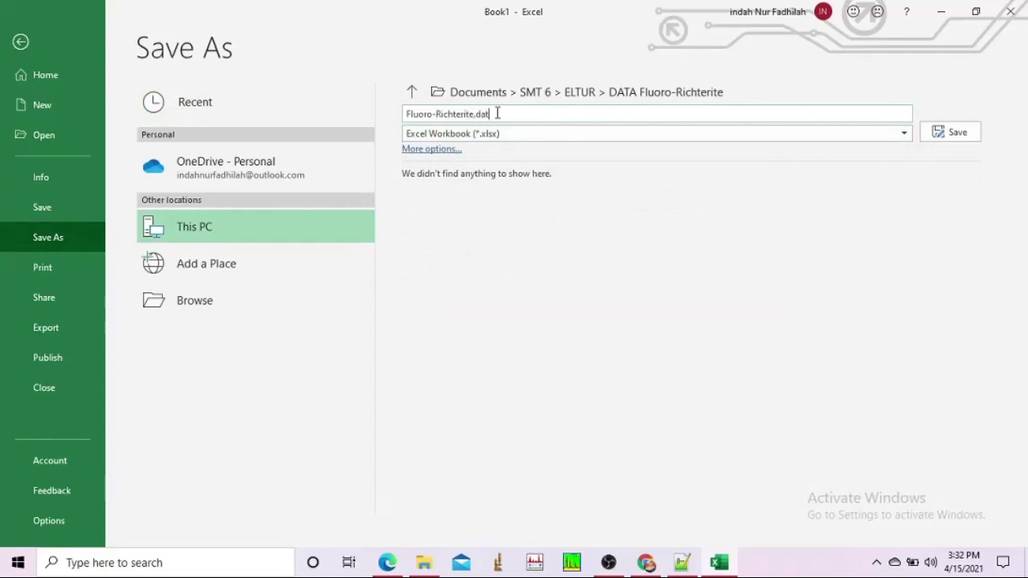
{"action": "left_click", "coordinate": [502, 137]}
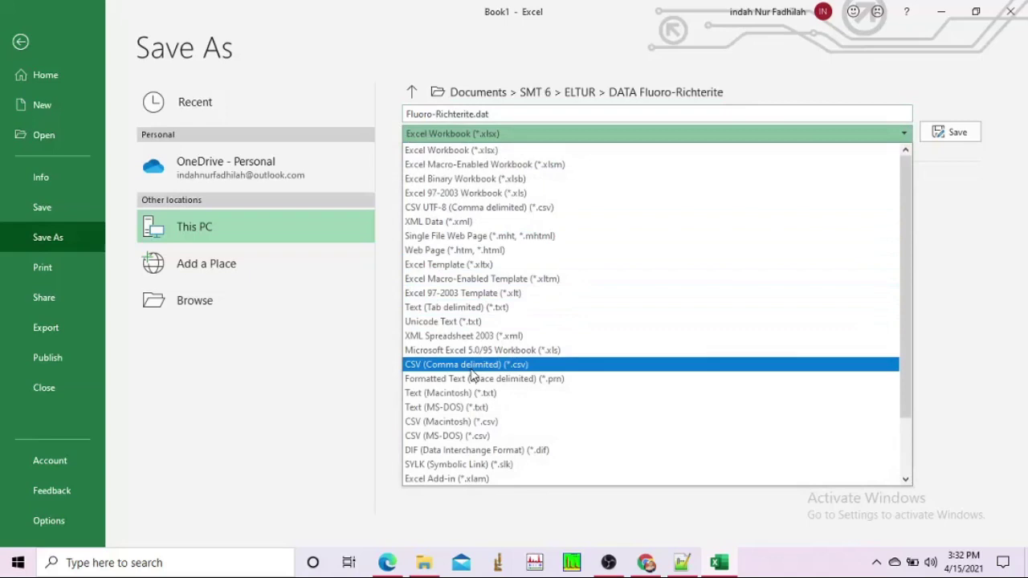
{"action": "left_click", "coordinate": [473, 408]}
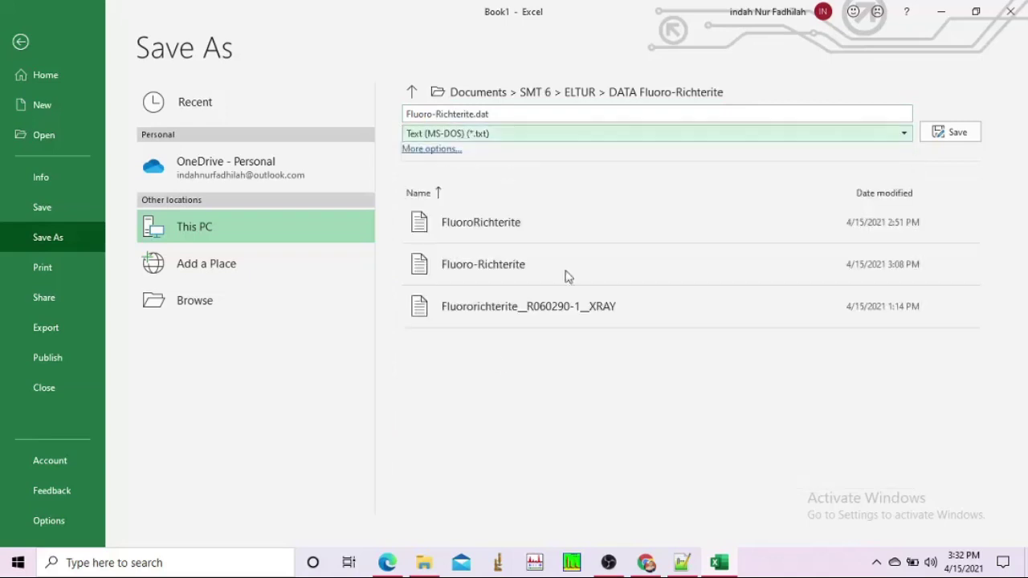
{"action": "left_click", "coordinate": [950, 132]}
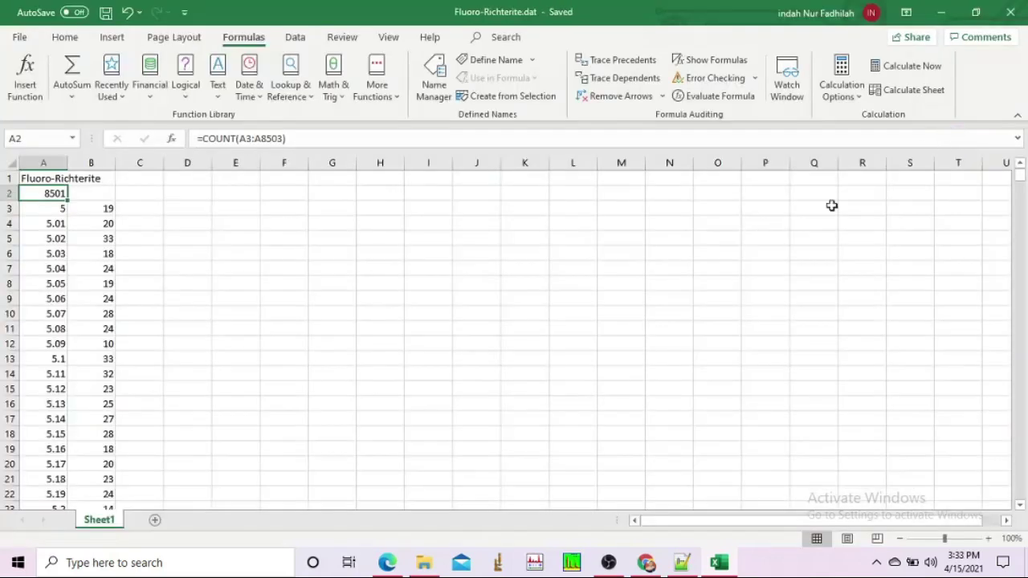
{"action": "left_click", "coordinate": [1007, 11]}
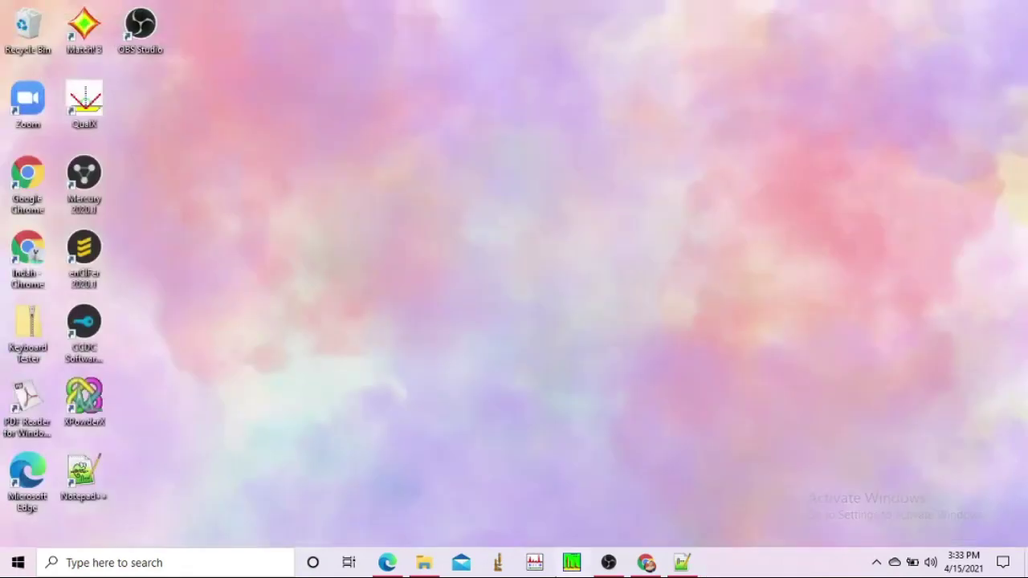
- Switch to X-Ray Diffraction Data Analysis, maximize it, and import Fluoro-Richterite.dat as X-Y data with all file types shown
{"action": "left_click", "coordinate": [570, 566]}
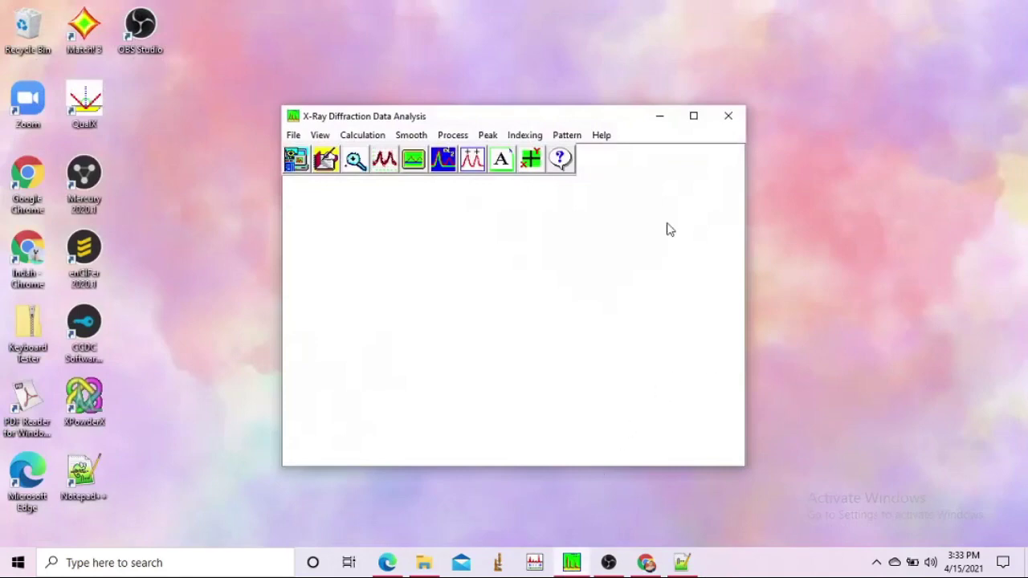
{"action": "left_click", "coordinate": [690, 122]}
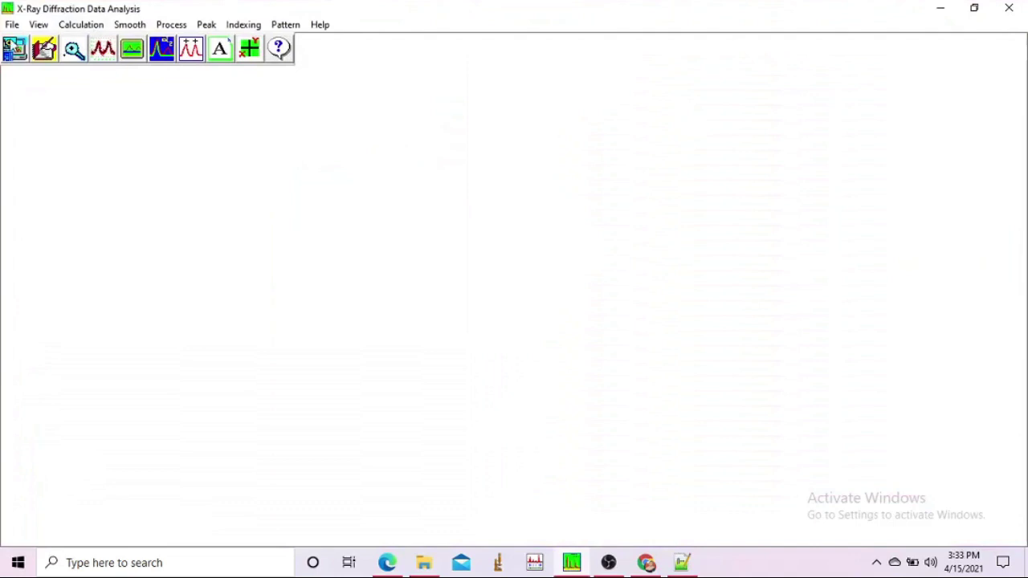
{"action": "left_click", "coordinate": [12, 25]}
{"action": "mouse_move", "coordinate": [34, 45]}
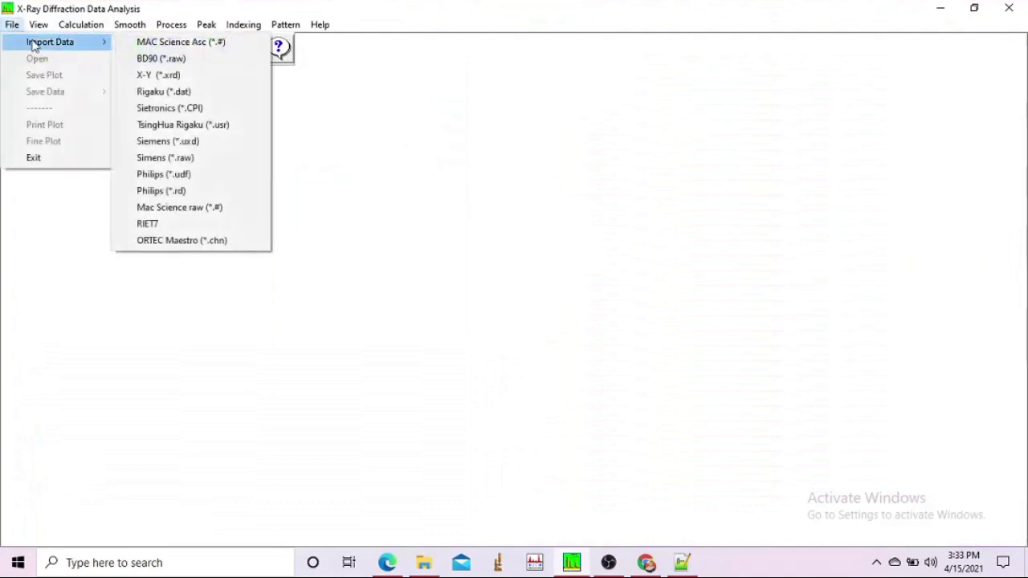
{"action": "left_click", "coordinate": [191, 77]}
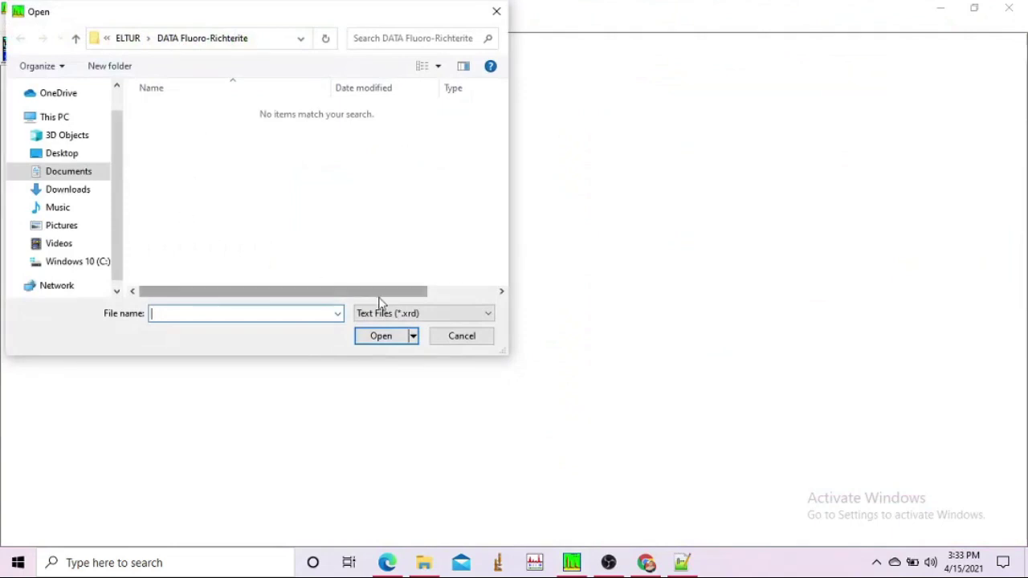
{"action": "left_click", "coordinate": [383, 312]}
{"action": "left_click", "coordinate": [393, 326]}
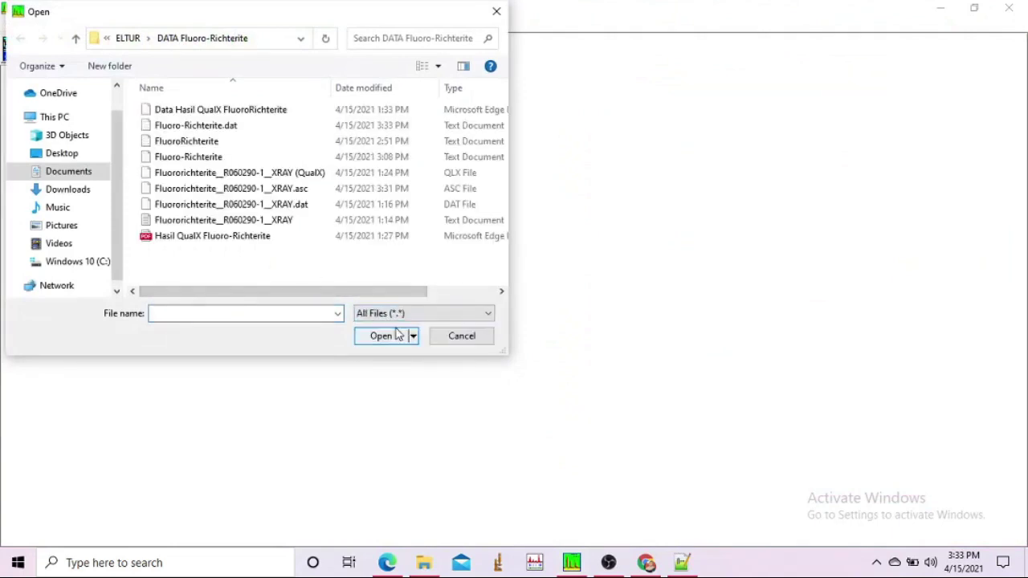
{"action": "left_click", "coordinate": [262, 128]}
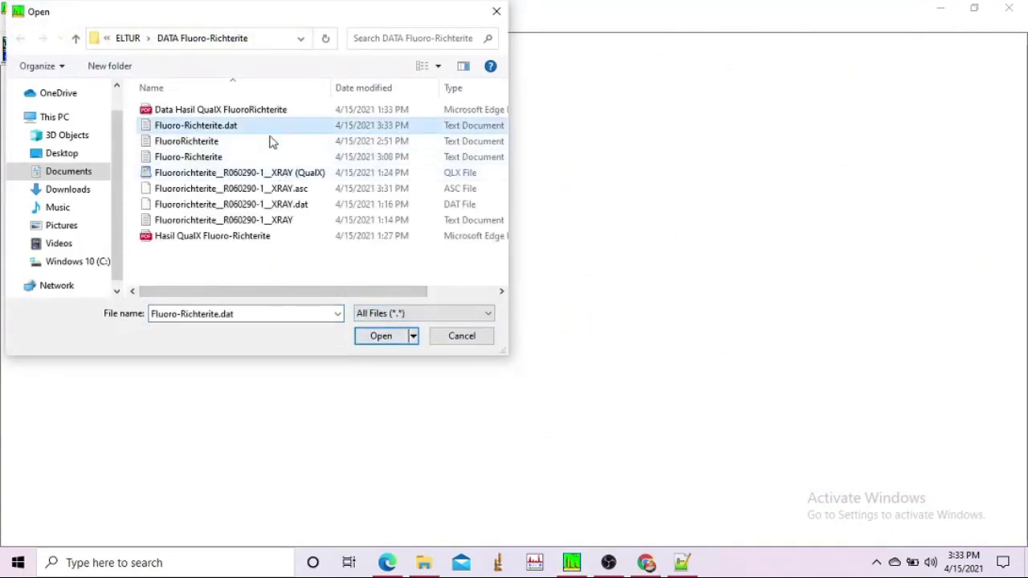
{"action": "left_click", "coordinate": [385, 338]}
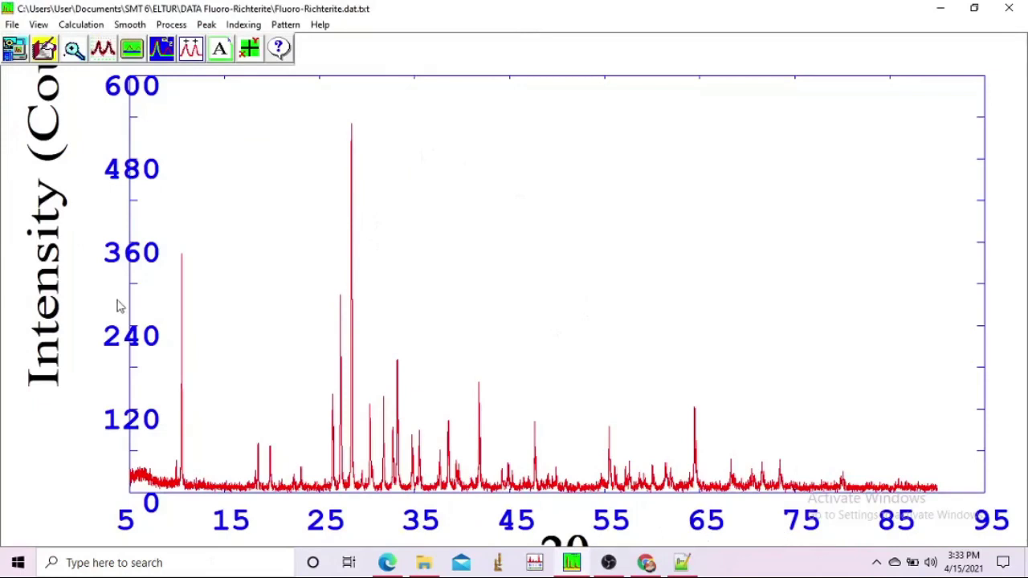
- Apply adaptive smoothing to the diffraction pattern with 25 points and a noise level of 90, previewing the curve first
{"action": "left_click", "coordinate": [109, 50]}
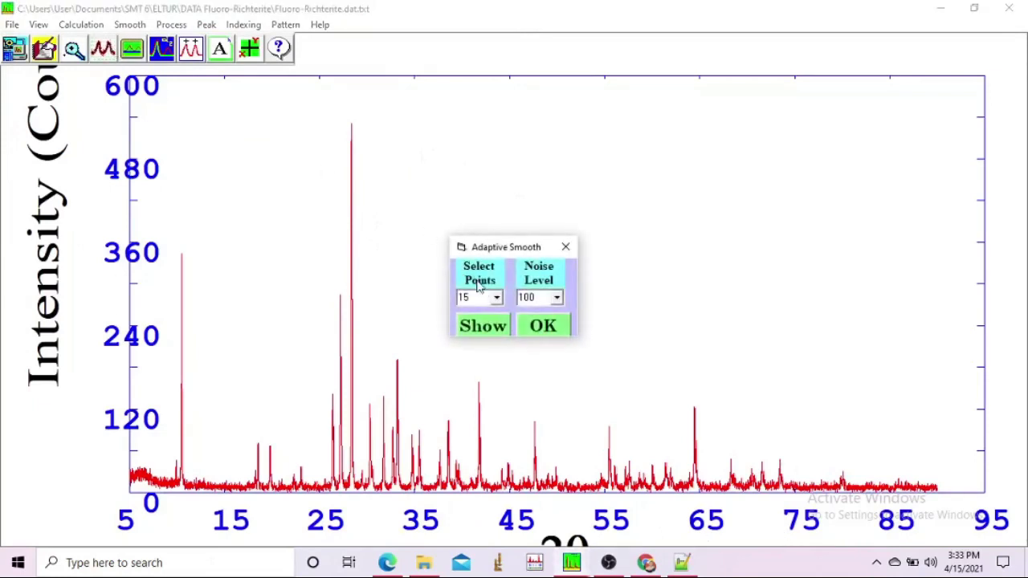
{"action": "left_click", "coordinate": [497, 298]}
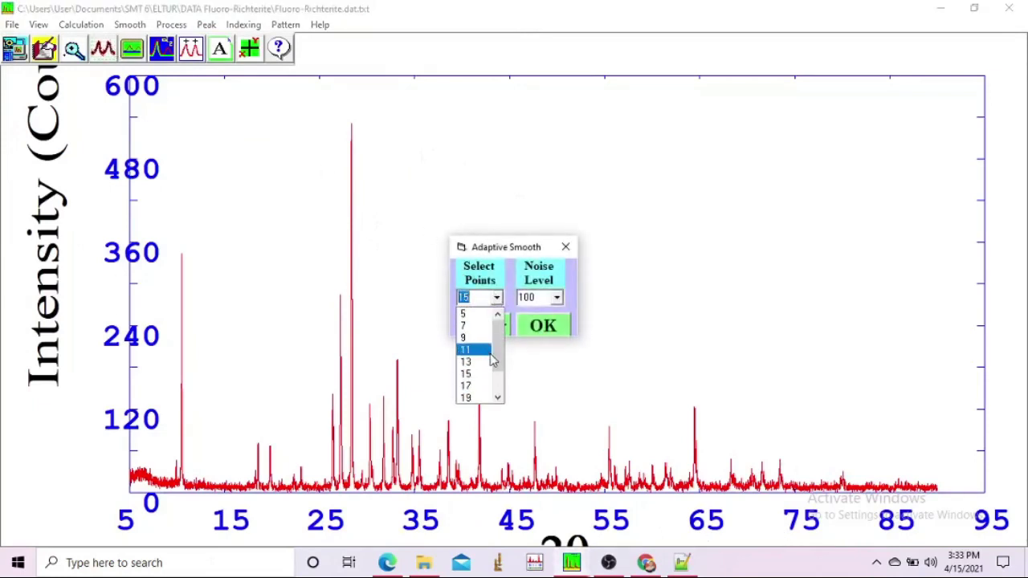
{"action": "scroll", "coordinate": [494, 363], "scroll_direction": "down", "scroll_amount": 2}
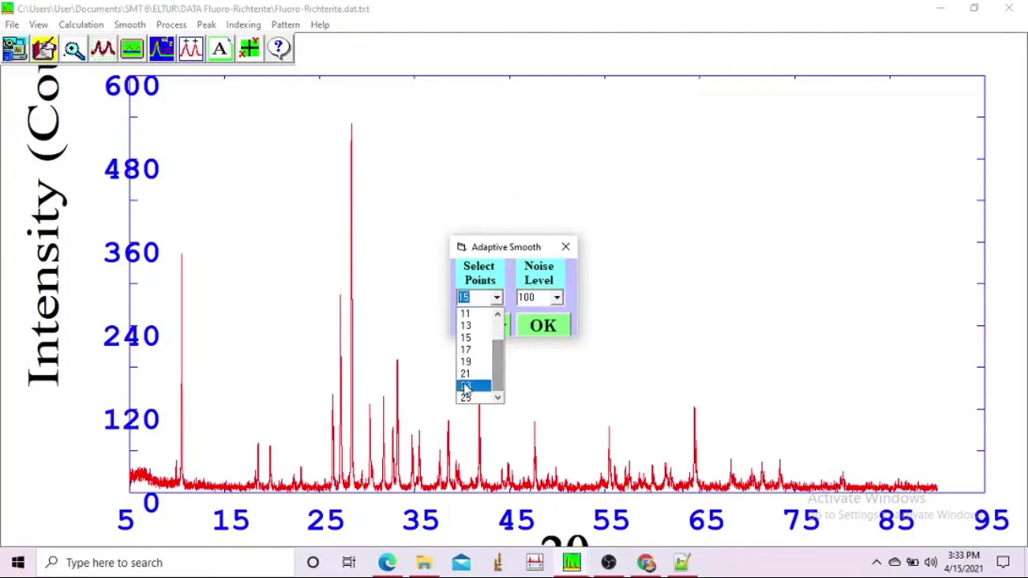
{"action": "left_click", "coordinate": [472, 398]}
{"action": "left_click", "coordinate": [498, 325]}
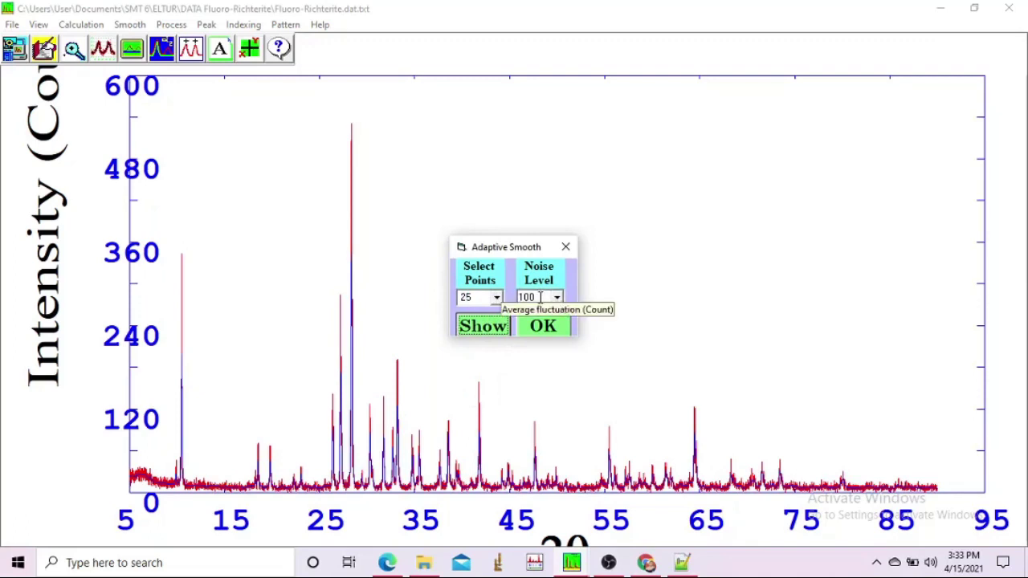
{"action": "double_click", "coordinate": [539, 297]}
{"action": "type", "text": "90"}
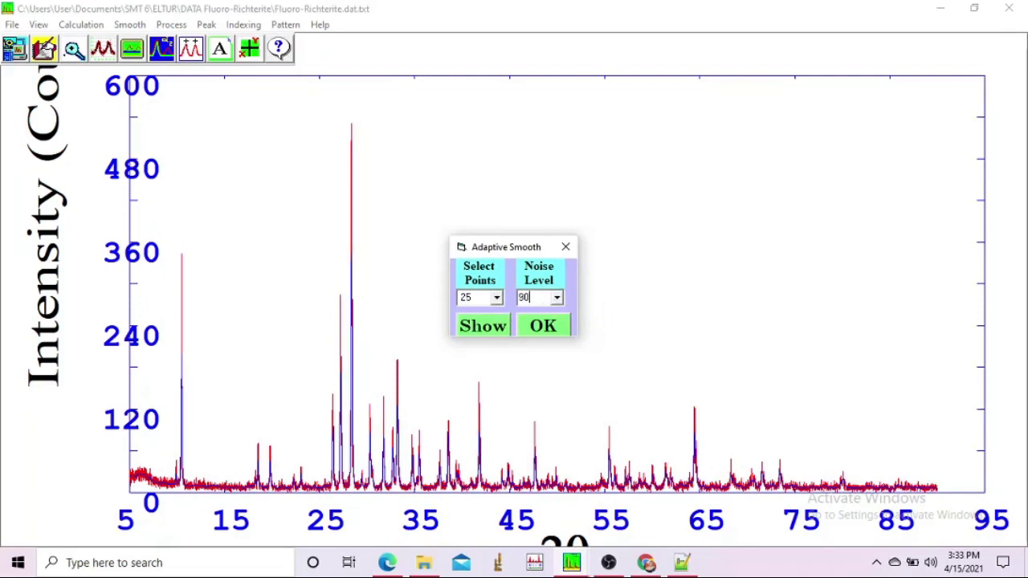
{"action": "left_click", "coordinate": [495, 325]}
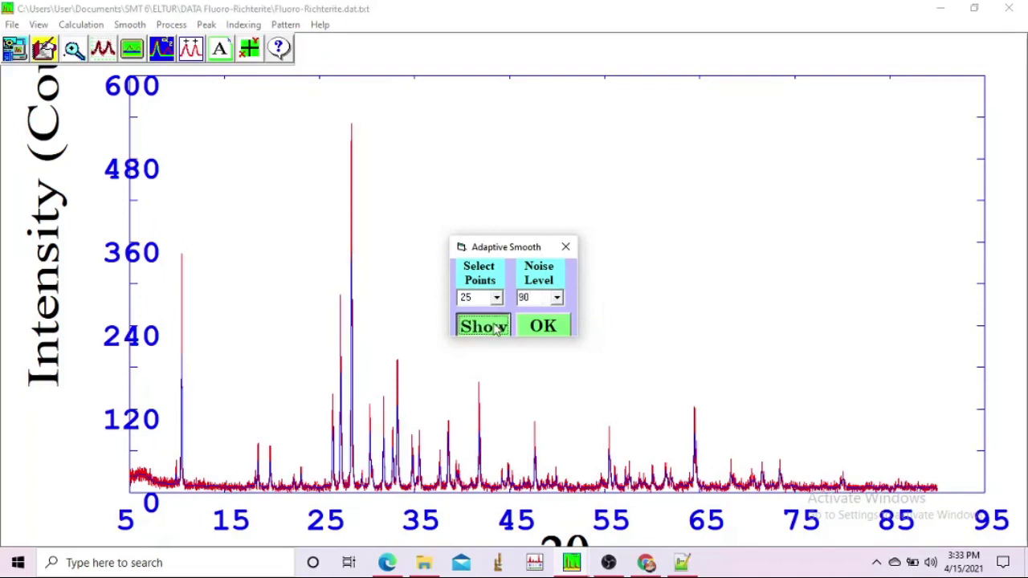
{"action": "left_click", "coordinate": [543, 325]}
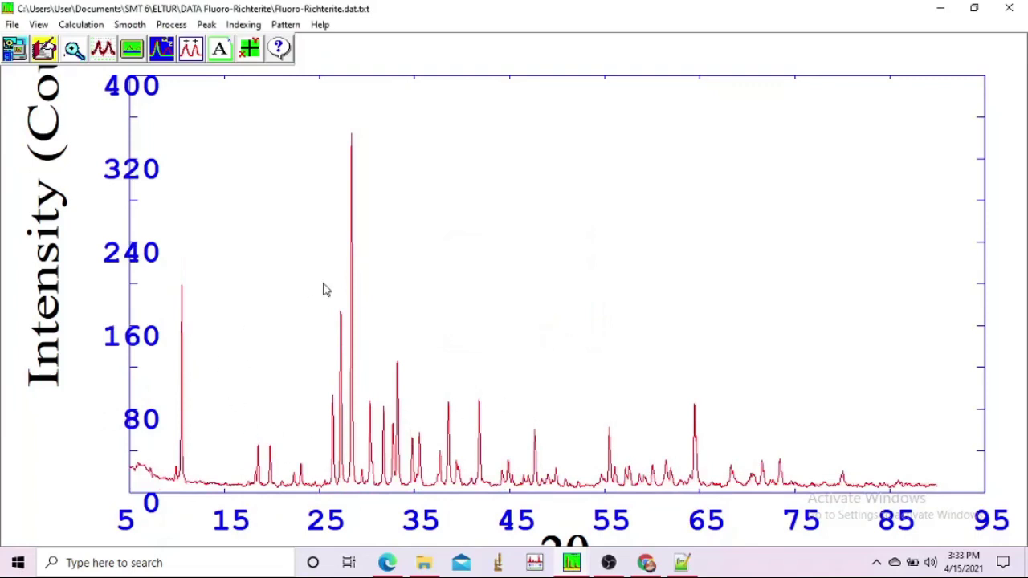
- Preview and subtract the pattern's background using pickup point 150 and repeating time 50
{"action": "left_click", "coordinate": [130, 49]}
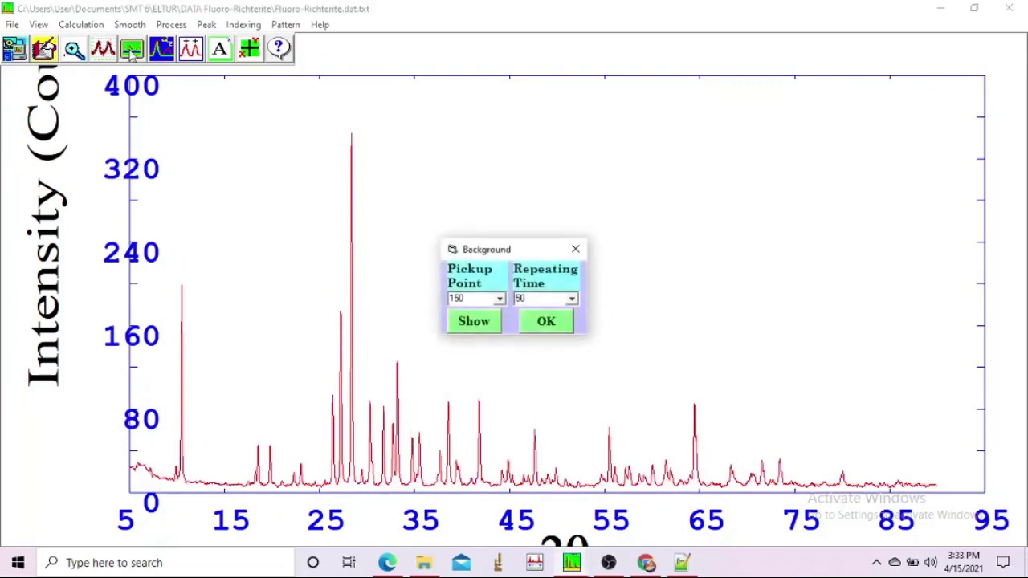
{"action": "left_click", "coordinate": [478, 322]}
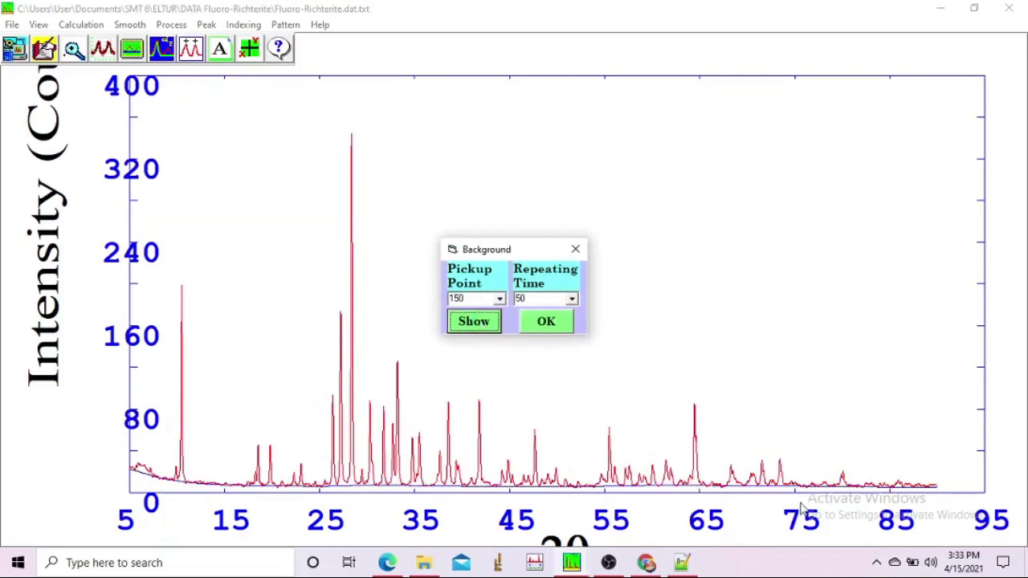
{"action": "left_click", "coordinate": [533, 321]}
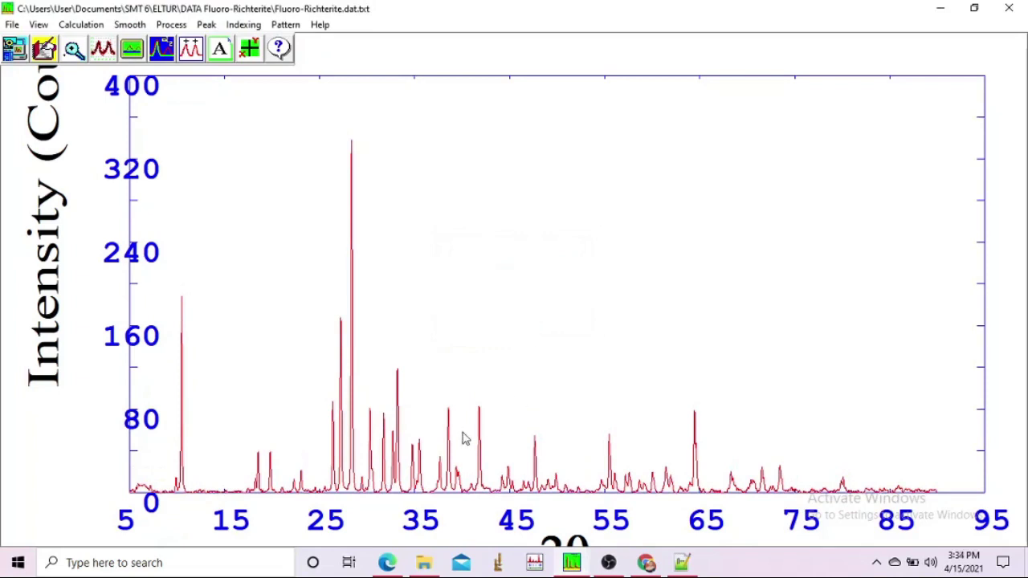
- Start Peak Search 1 and preview the detected peaks with 25 points and a 1.5% intensity limit, moving the dialog clear of the plot
{"action": "left_click", "coordinate": [206, 25]}
{"action": "left_click", "coordinate": [229, 38]}
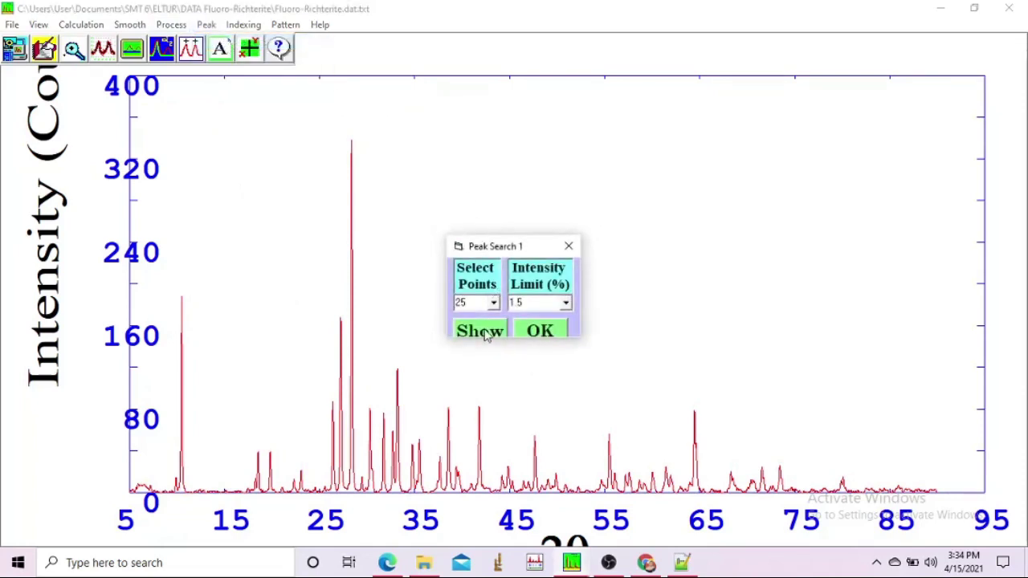
{"action": "left_click", "coordinate": [484, 334]}
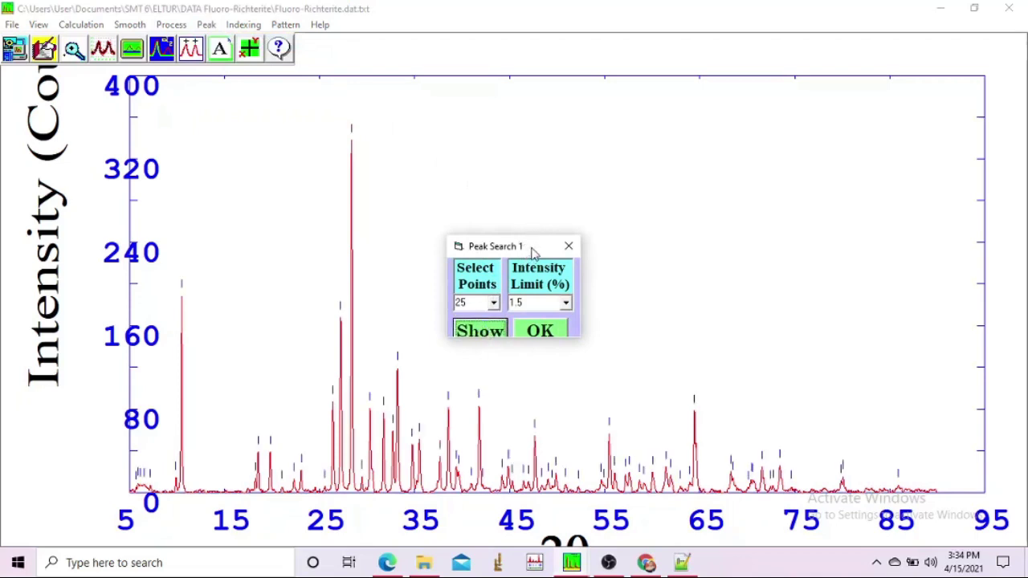
{"action": "left_click_drag", "start_coordinate": [531, 248], "coordinate": [574, 184]}
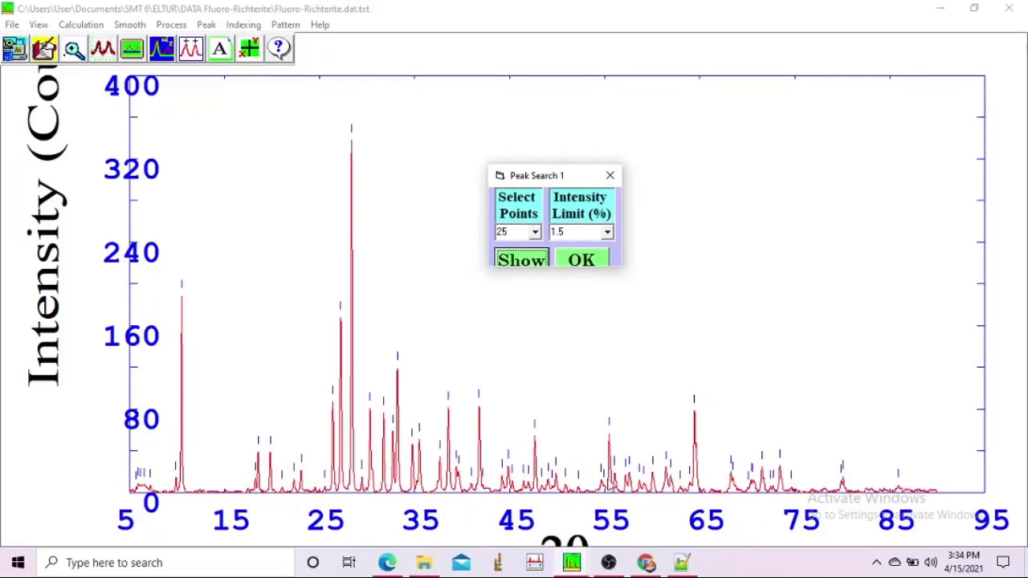
- Set the peak search to 85 points with an 11.5% intensity limit and preview the marked peaks
{"action": "left_click", "coordinate": [534, 232]}
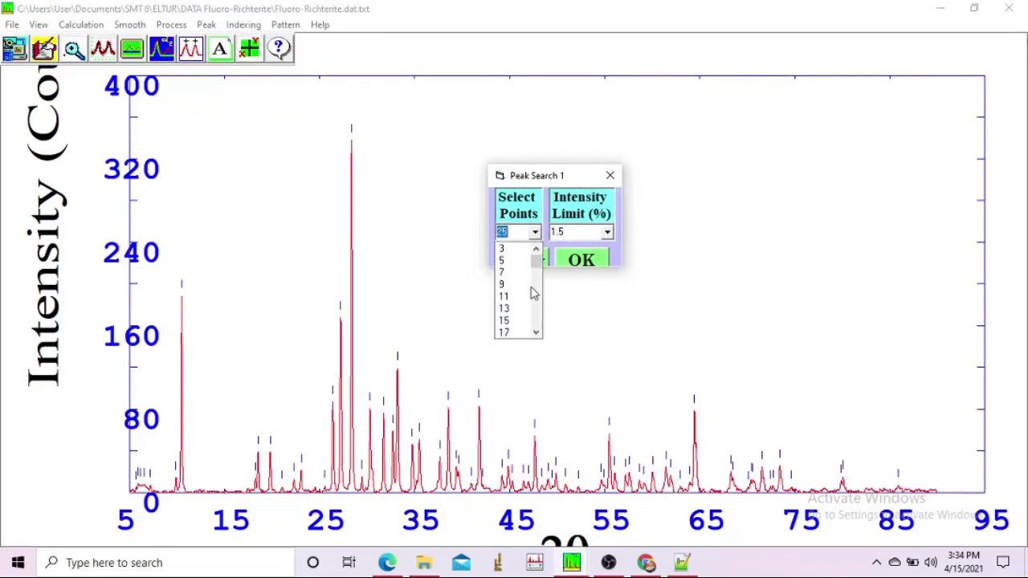
{"action": "left_click_drag", "start_coordinate": [536, 271], "coordinate": [530, 315]}
{"action": "left_click", "coordinate": [521, 319]}
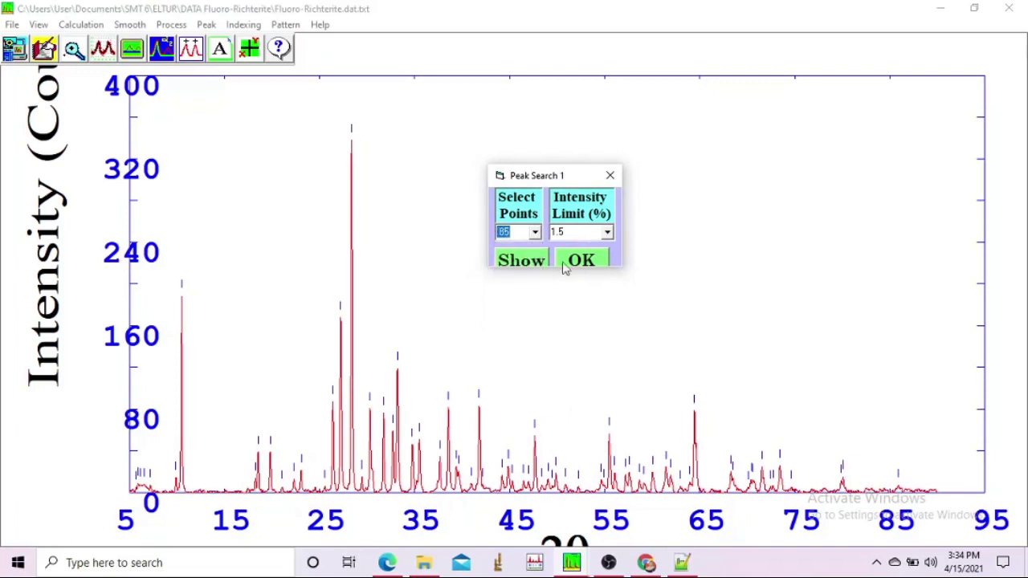
{"action": "left_click", "coordinate": [608, 232]}
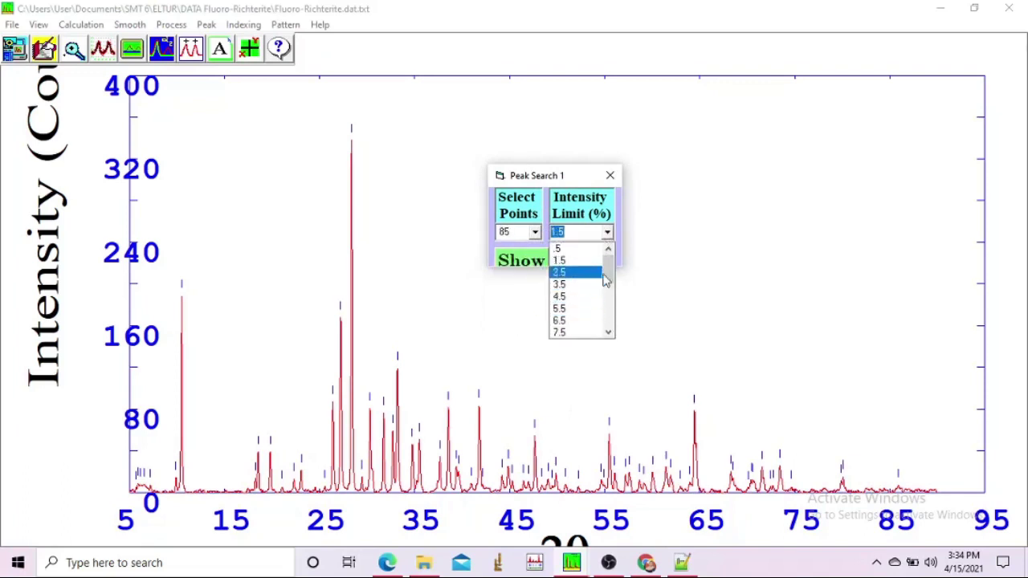
{"action": "left_click_drag", "start_coordinate": [608, 278], "coordinate": [608, 291]}
{"action": "left_click", "coordinate": [577, 285]}
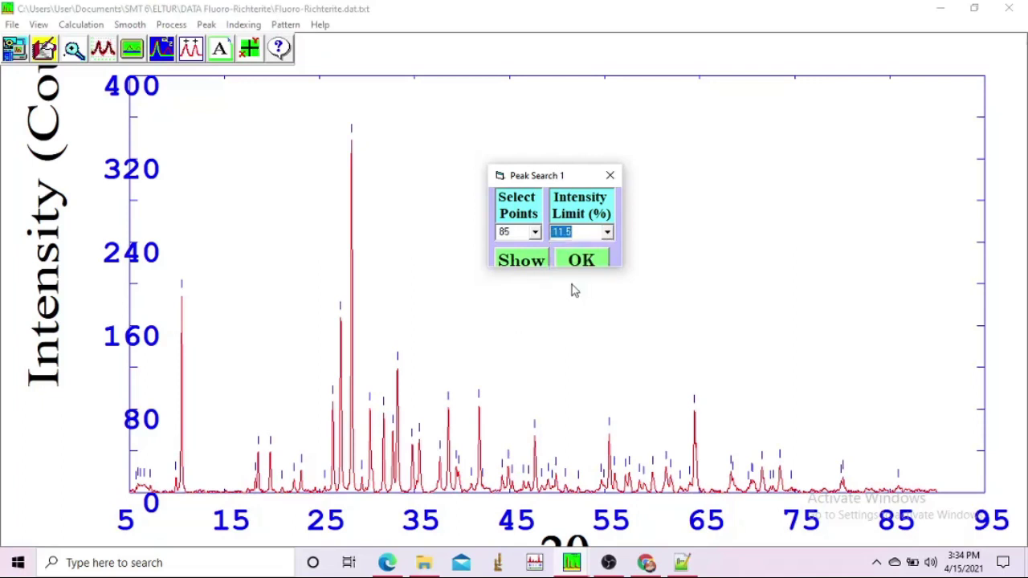
{"action": "left_click", "coordinate": [521, 261]}
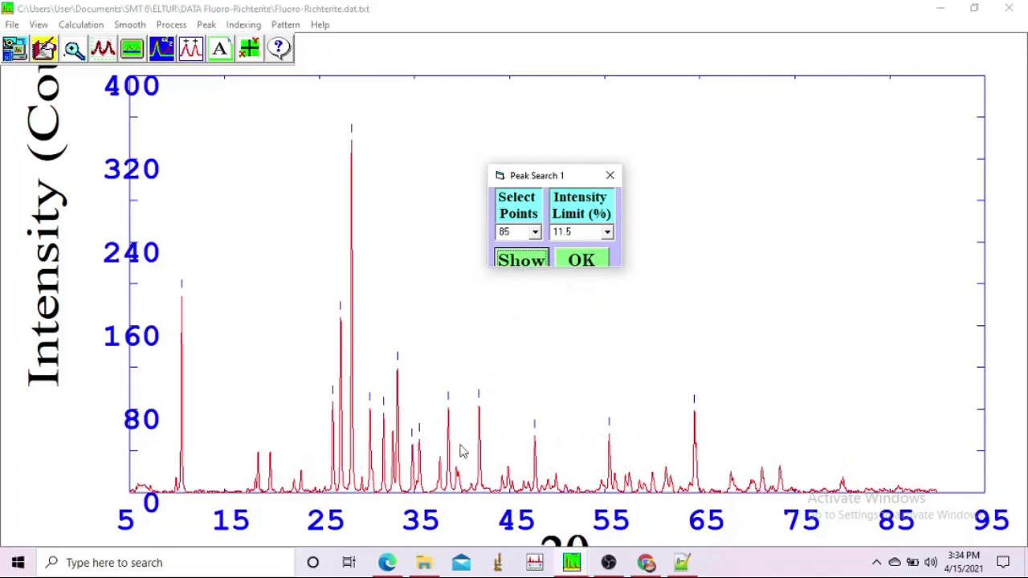
- Set the peak search intensity limit to 19.5% and preview the marked peaks again
{"action": "left_click", "coordinate": [607, 232]}
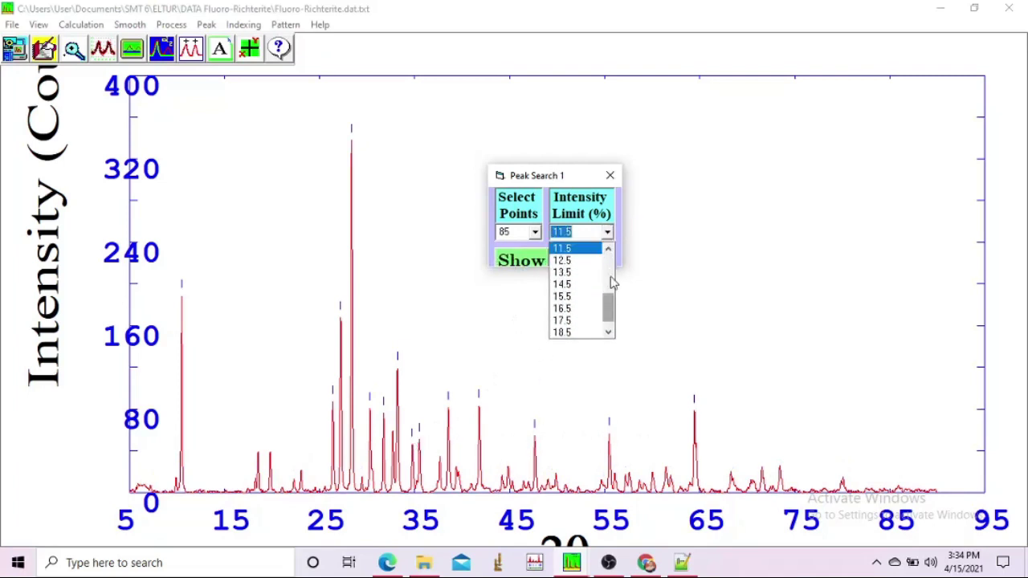
{"action": "left_click", "coordinate": [608, 333]}
{"action": "left_click", "coordinate": [591, 332]}
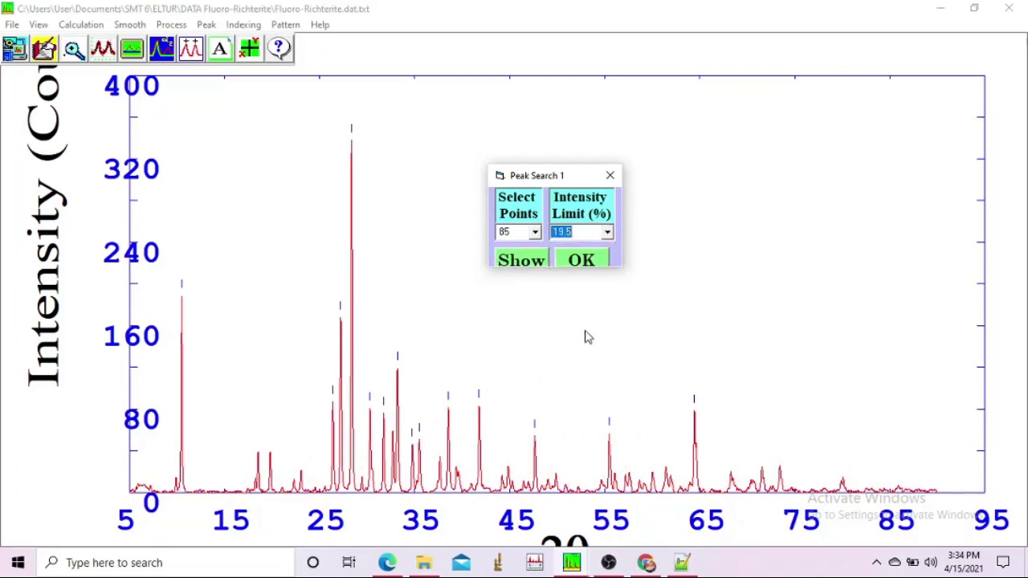
{"action": "left_click", "coordinate": [521, 263]}
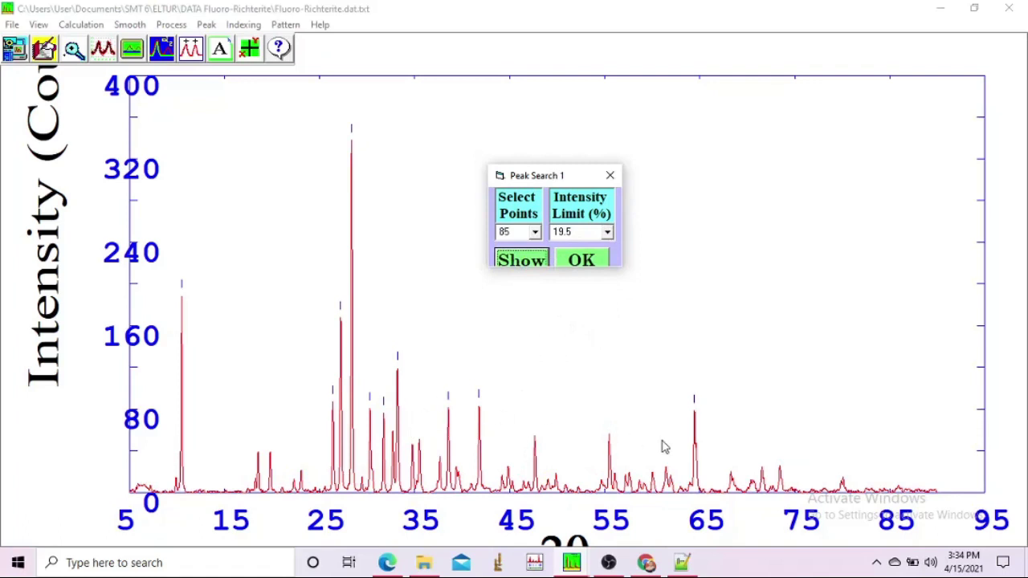
- Accept the peak search with the Cu Alpha1 angular-dispersive wavelength of 1.540598, and save the peak file as Fluoro-Richterite, overwriting the existing one
{"action": "left_click", "coordinate": [582, 259]}
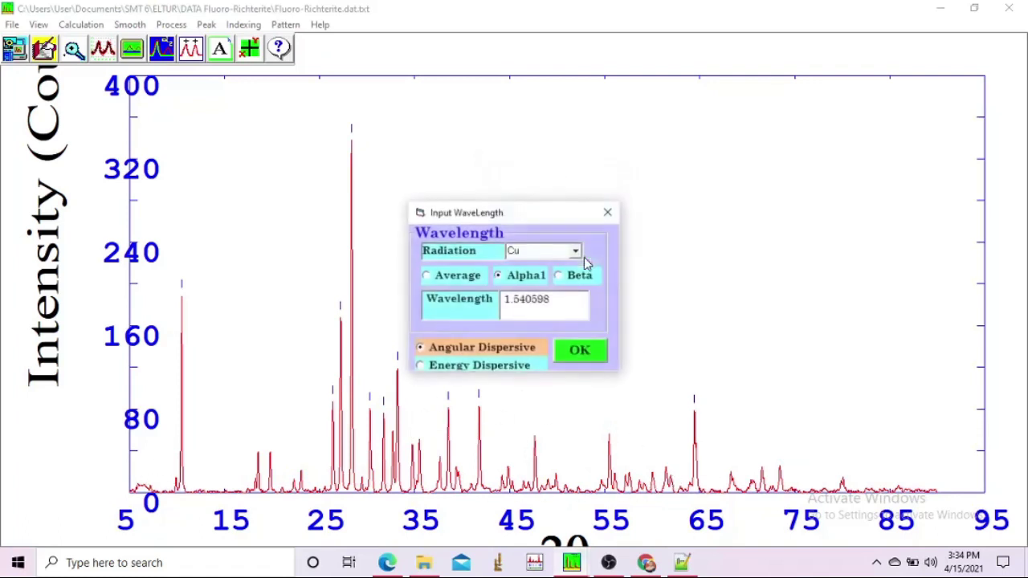
{"action": "left_click", "coordinate": [579, 352]}
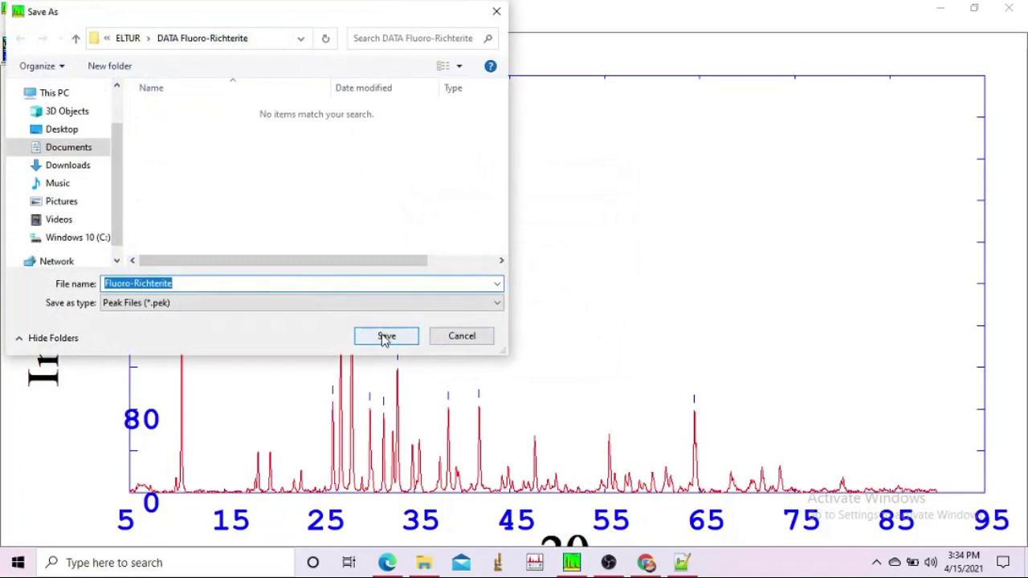
{"action": "left_click", "coordinate": [385, 337]}
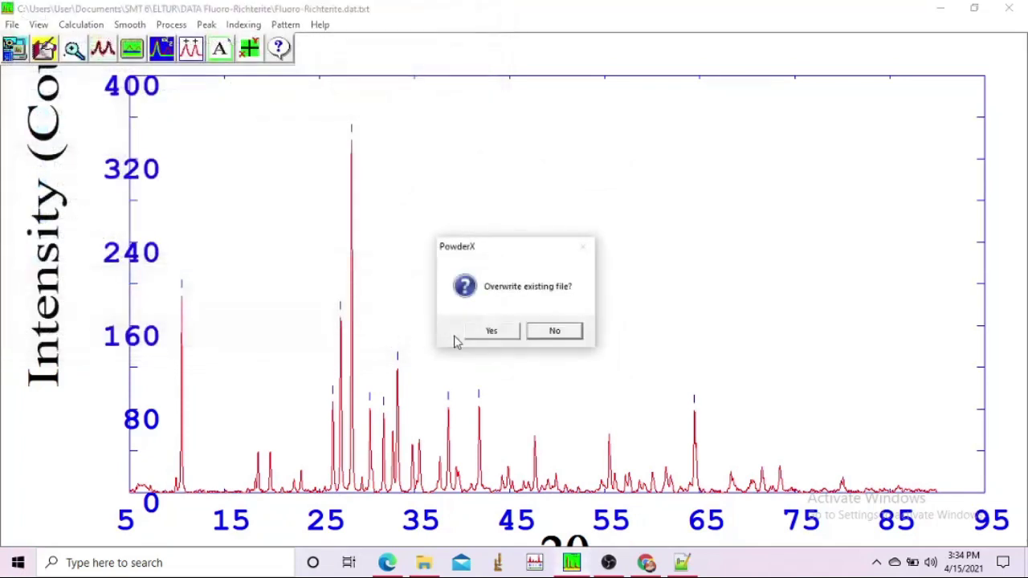
{"action": "left_click", "coordinate": [494, 334]}
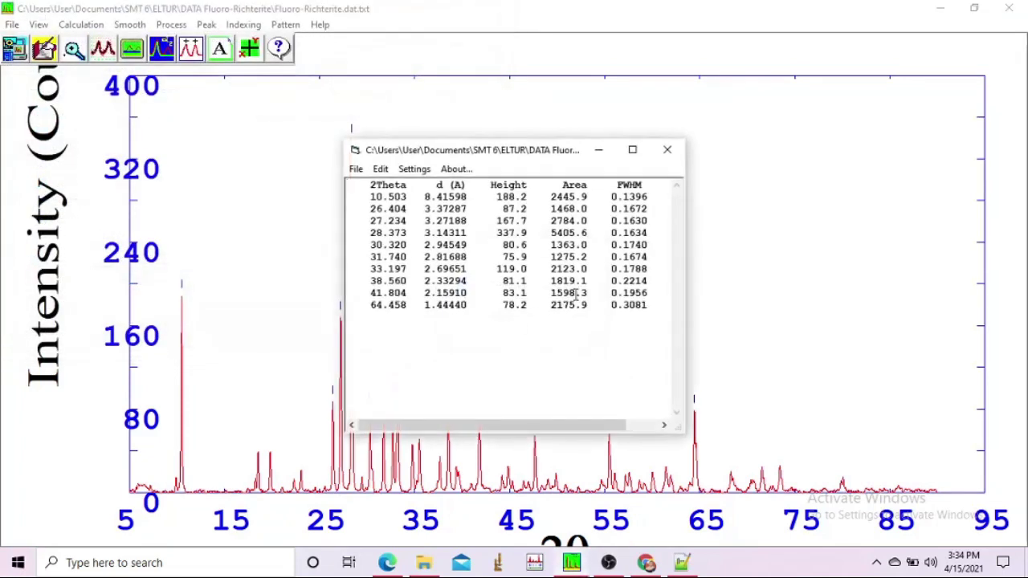
- Restore the pattern window to a smaller size and place it side by side with the peak list window
{"action": "left_click", "coordinate": [974, 8]}
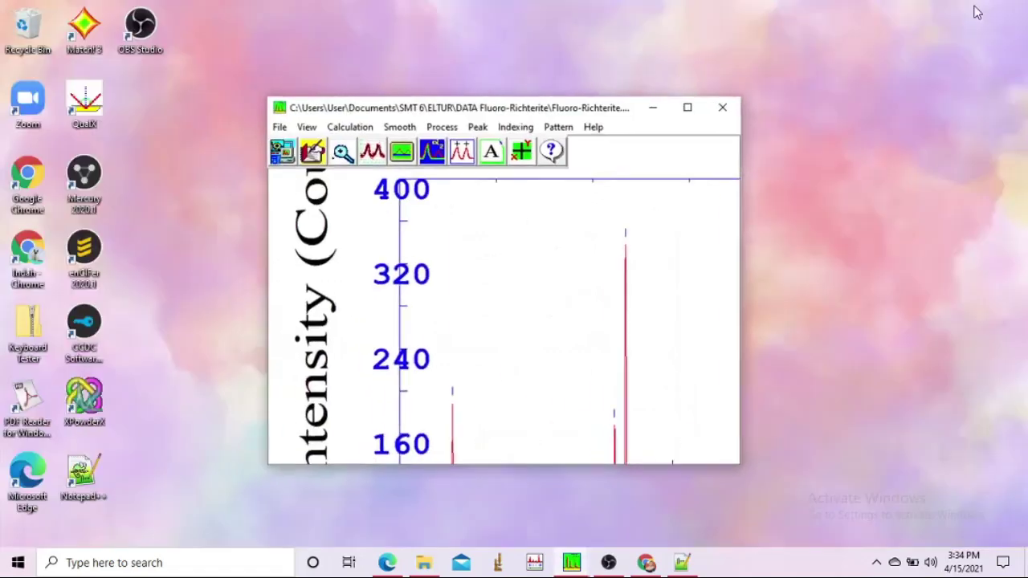
{"action": "left_click_drag", "start_coordinate": [543, 119], "coordinate": [345, 124]}
{"action": "left_click_drag", "start_coordinate": [556, 154], "coordinate": [764, 159]}
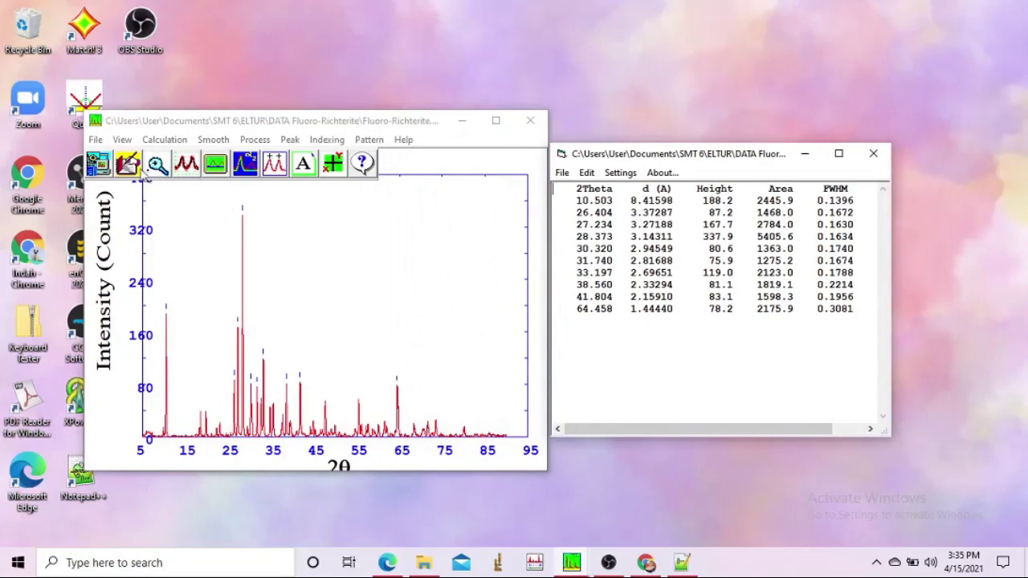
- Open the Dhkl indexing dialog, clear its sample name, and move the dialog away from the peak list
{"action": "left_click", "coordinate": [344, 142]}
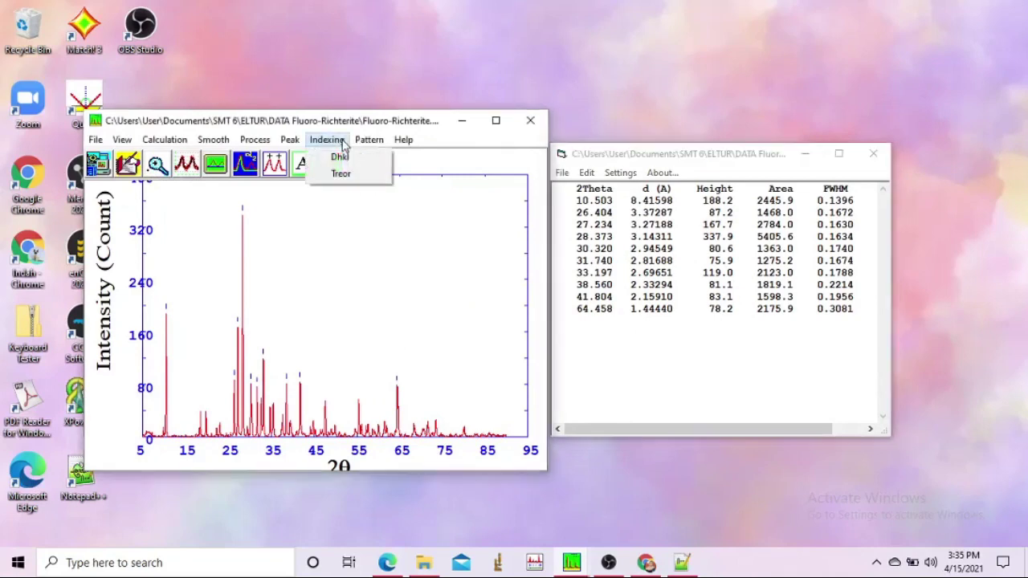
{"action": "left_click", "coordinate": [337, 157]}
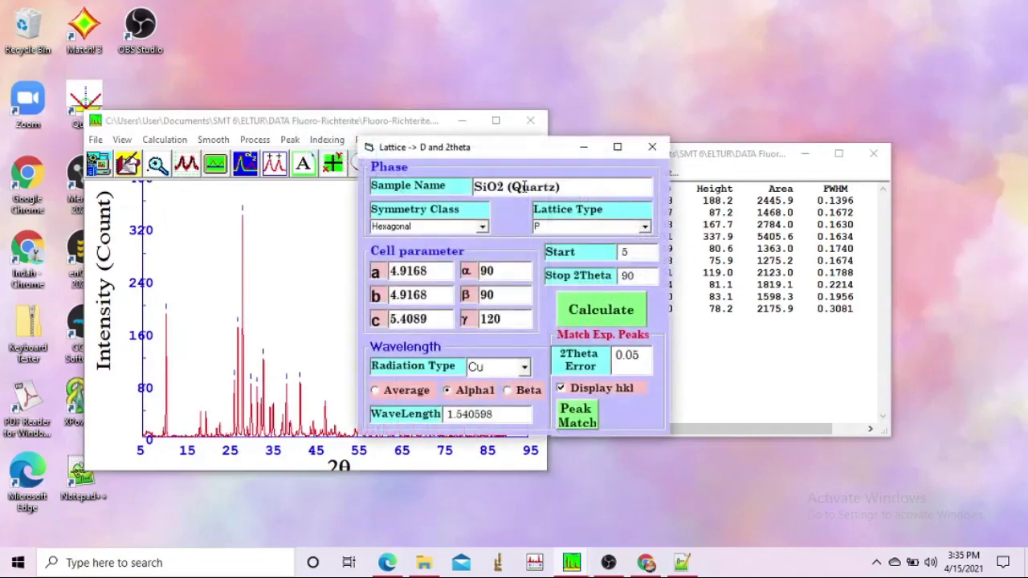
{"action": "key", "text": "ctrl+a"}
{"action": "key", "text": "Delete"}
{"action": "left_click_drag", "start_coordinate": [534, 153], "coordinate": [416, 120]}
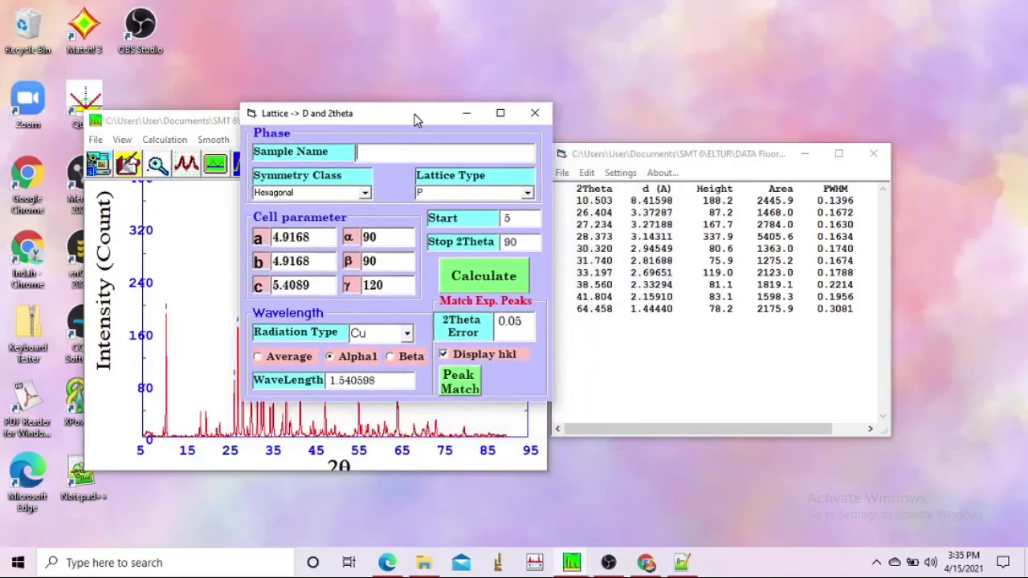
- Switch to Notepad++ and open Fluororichterite__R060290-1__XRAY.txt from the DATA Fluoro-Richterite folder
{"action": "left_click", "coordinate": [681, 564]}
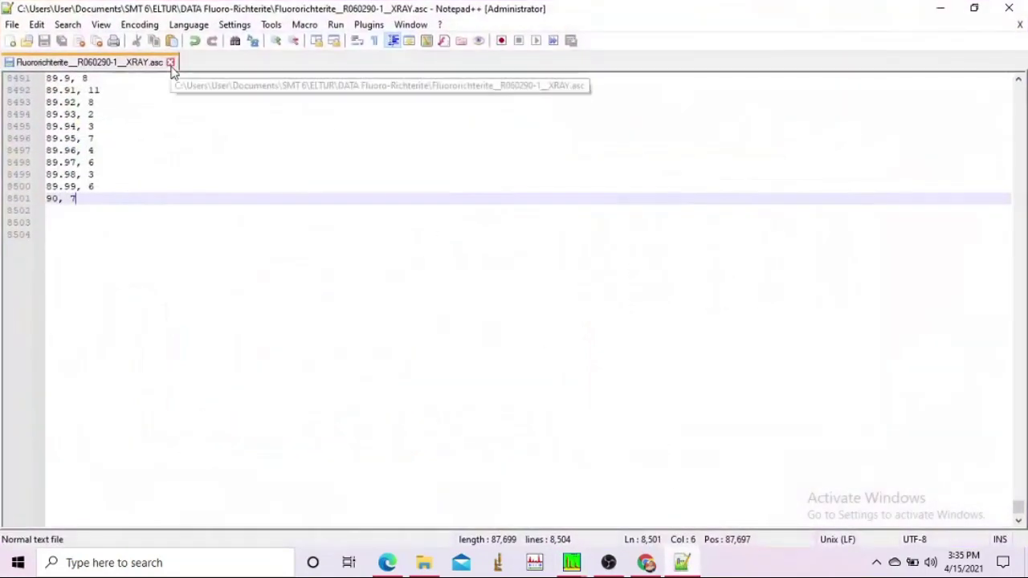
{"action": "left_click", "coordinate": [12, 24]}
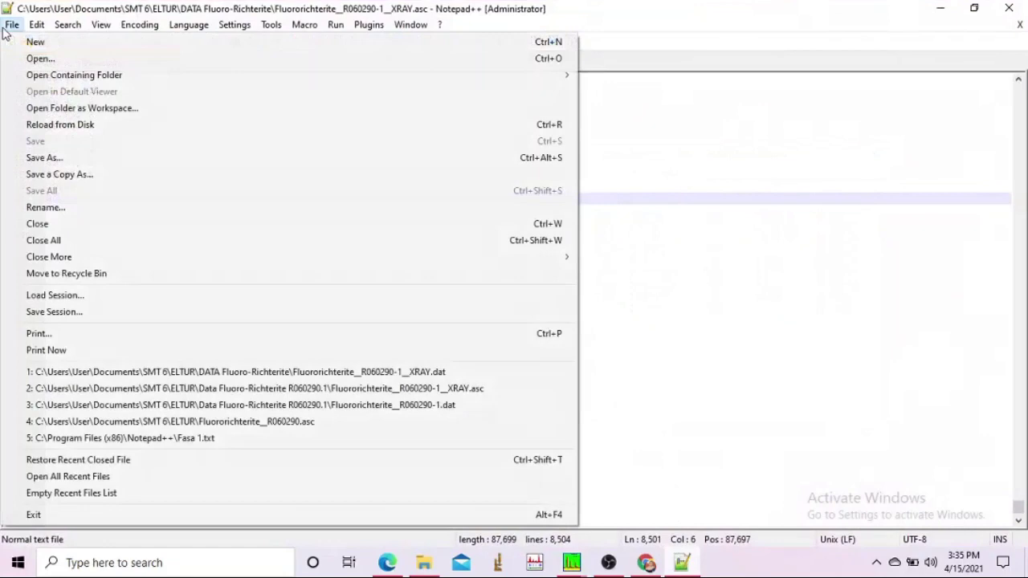
{"action": "left_click", "coordinate": [36, 57]}
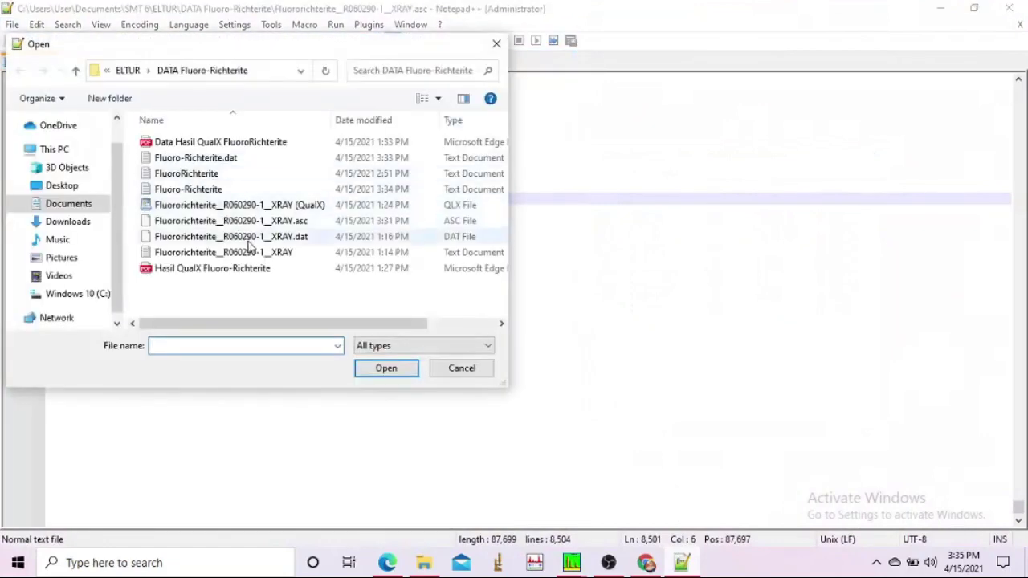
{"action": "left_click", "coordinate": [252, 252]}
{"action": "double_click", "coordinate": [253, 252]}
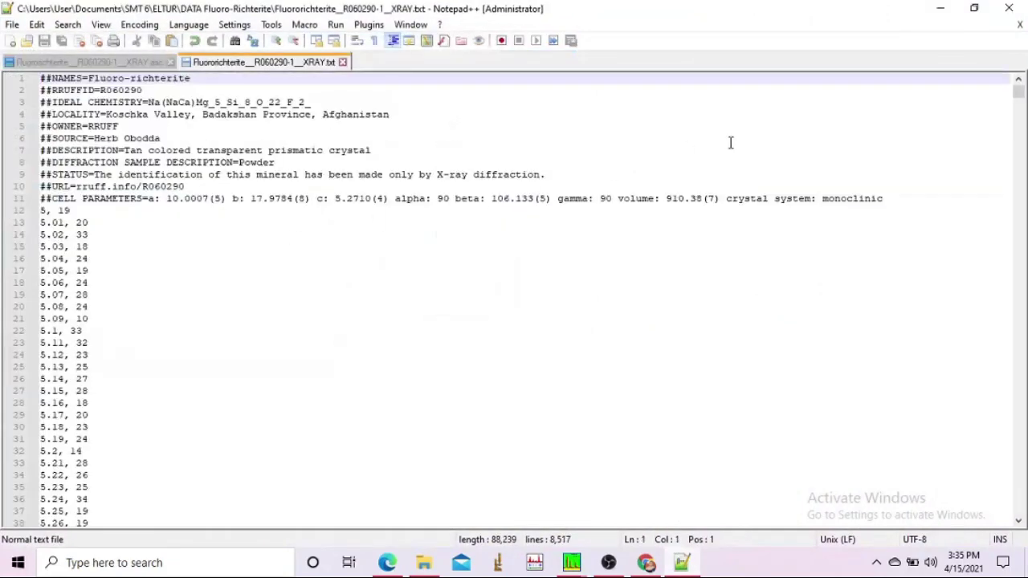
- Arrange the restored text file window, lattice dialog and peak list so the file header is readable, minimizing the pattern window
{"action": "left_click", "coordinate": [974, 8]}
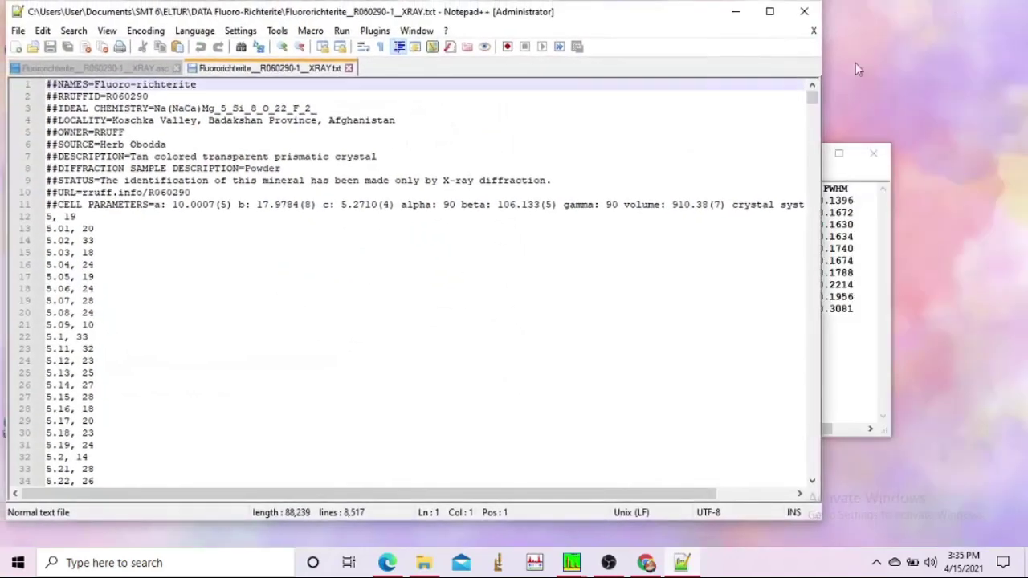
{"action": "left_click", "coordinate": [827, 164]}
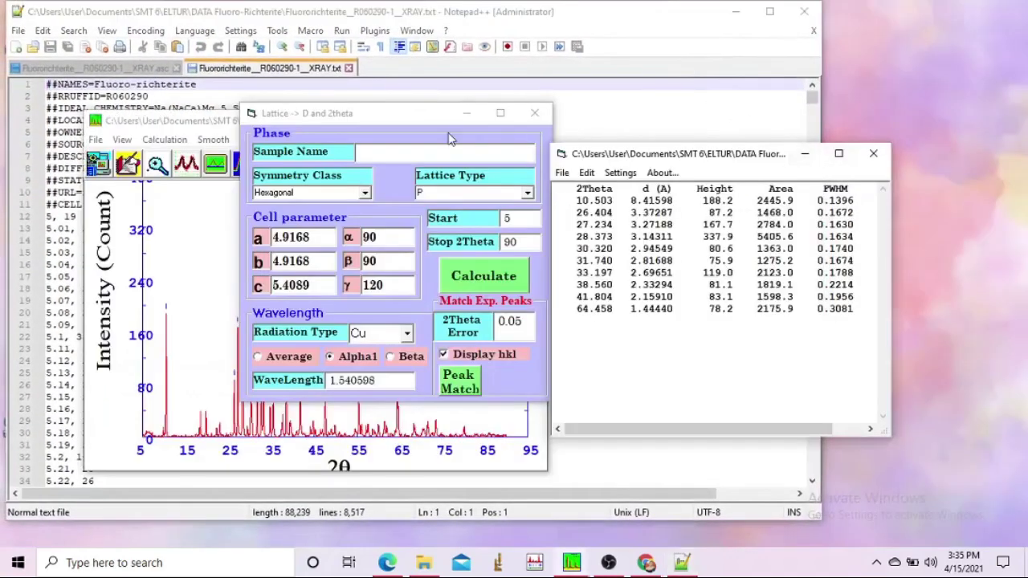
{"action": "left_click_drag", "start_coordinate": [403, 115], "coordinate": [855, 105]}
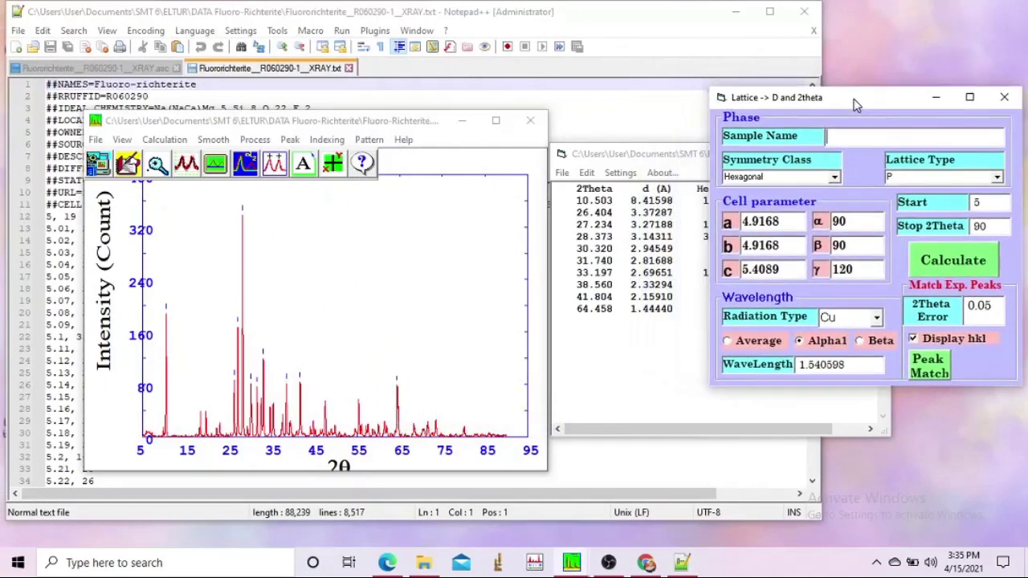
{"action": "left_click", "coordinate": [648, 106]}
{"action": "left_click", "coordinate": [855, 132]}
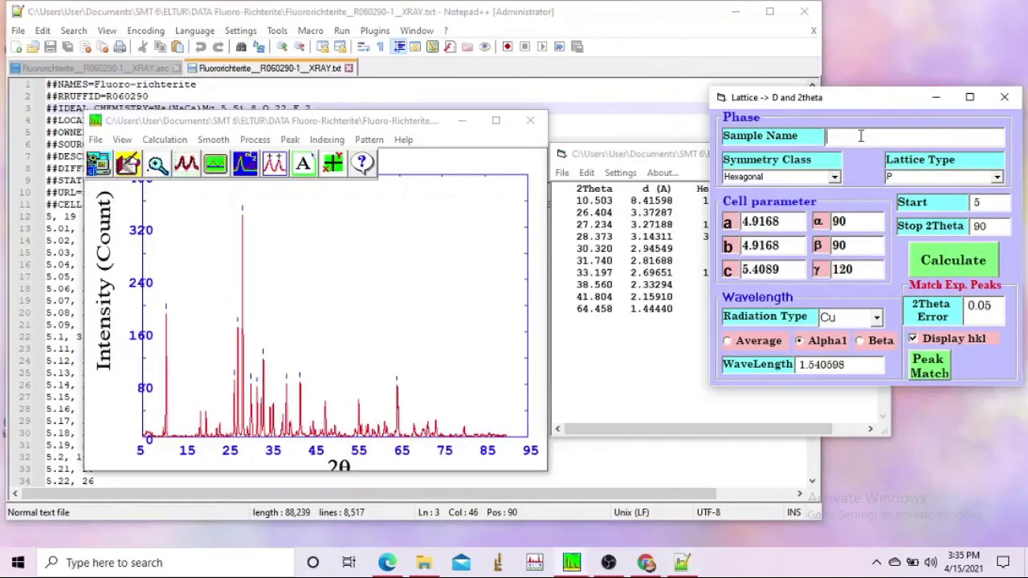
{"action": "left_click", "coordinate": [461, 120]}
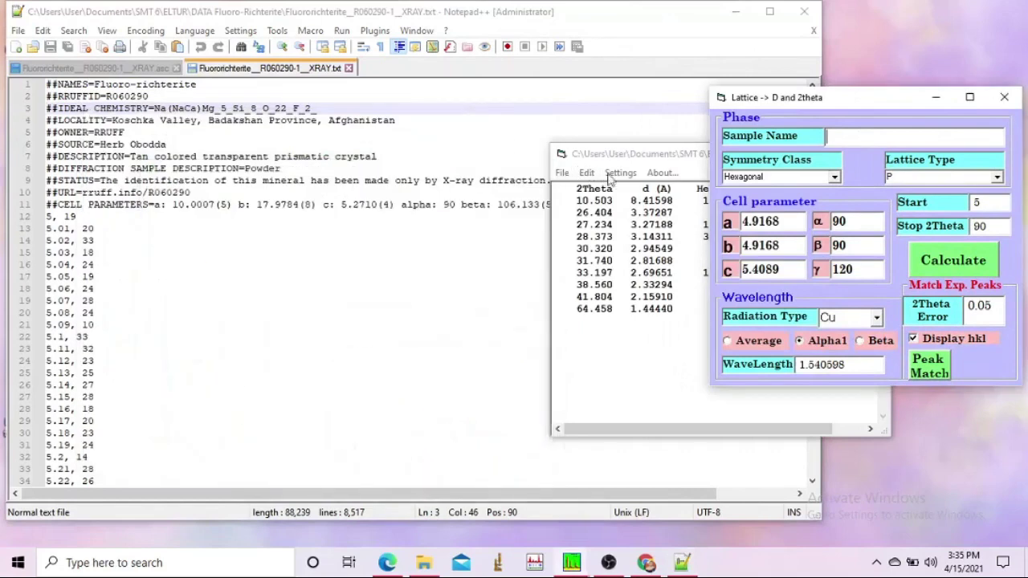
{"action": "left_click_drag", "start_coordinate": [626, 156], "coordinate": [699, 303]}
- Enter Fluoro-Richterite as the sample name in the lattice dialog and move the dialog below the text file's cell parameters line
{"action": "left_click", "coordinate": [836, 133]}
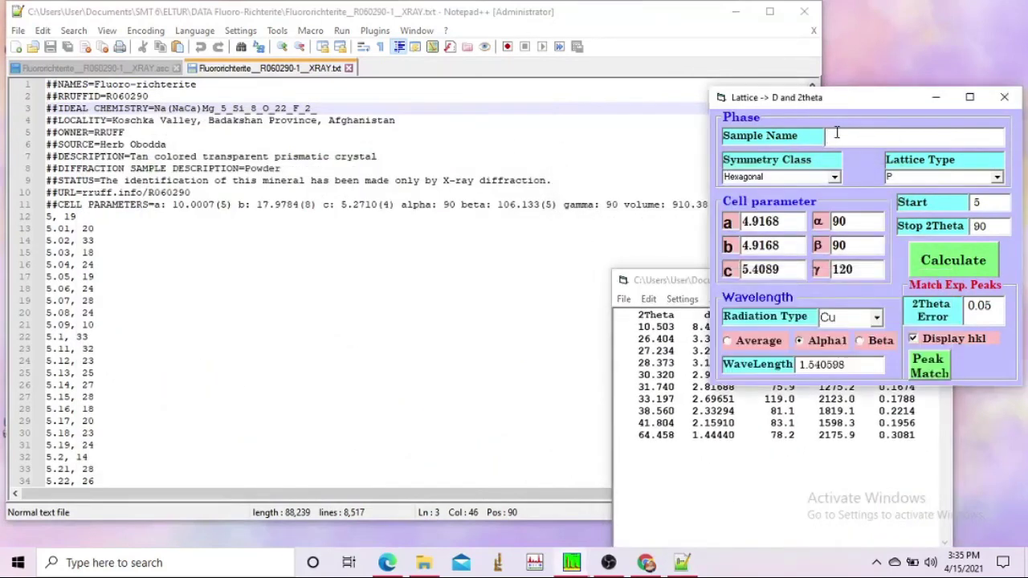
{"action": "type", "text": "Fluoro-Richterite"}
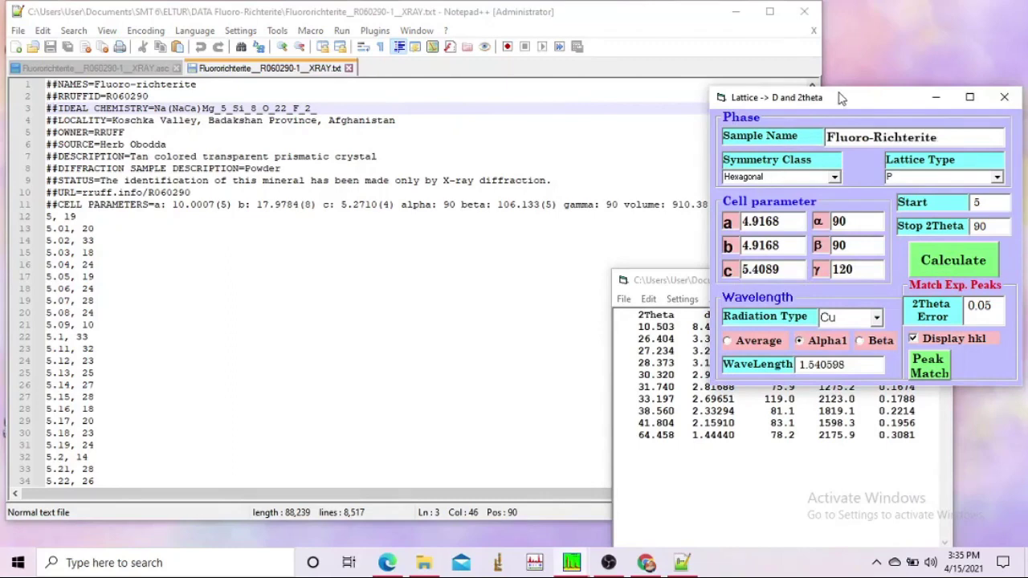
{"action": "left_click_drag", "start_coordinate": [842, 98], "coordinate": [812, 247]}
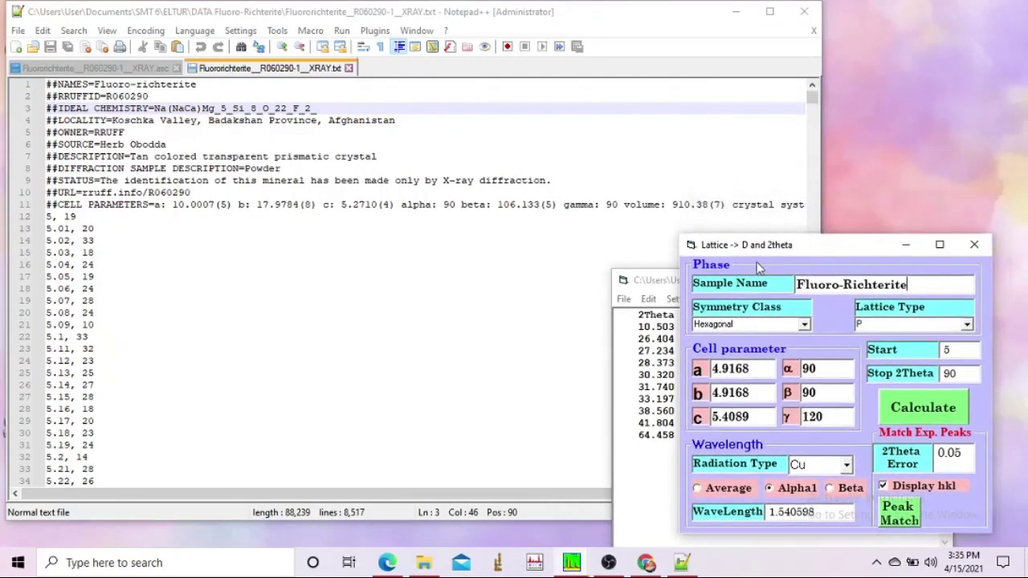
- Set the symmetry class to Monoclinic in the lattice dialog, following the crystal system given in the text file
{"action": "left_click", "coordinate": [535, 516]}
{"action": "left_click_drag", "start_coordinate": [562, 492], "coordinate": [639, 493]}
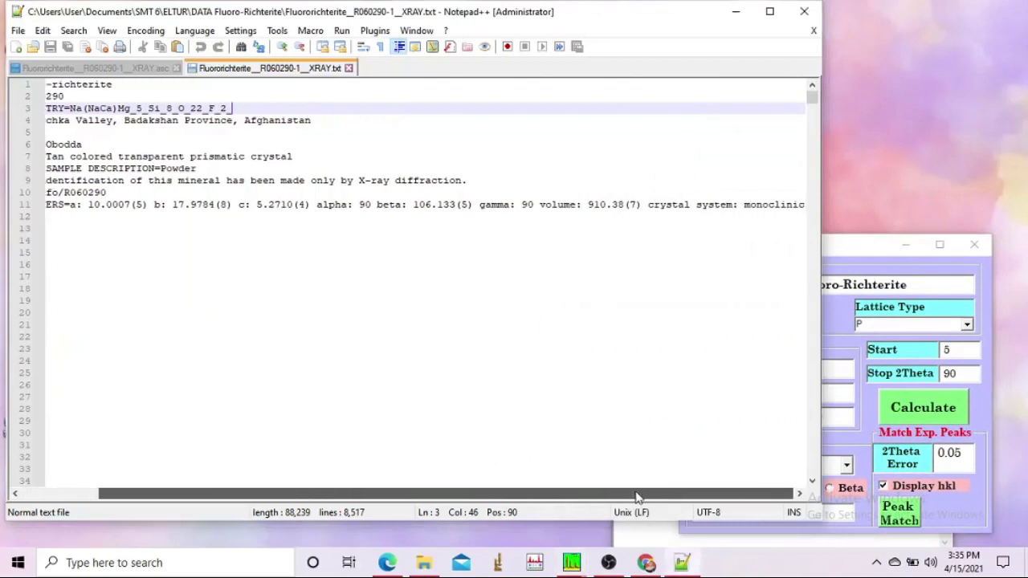
{"action": "left_click", "coordinate": [858, 258]}
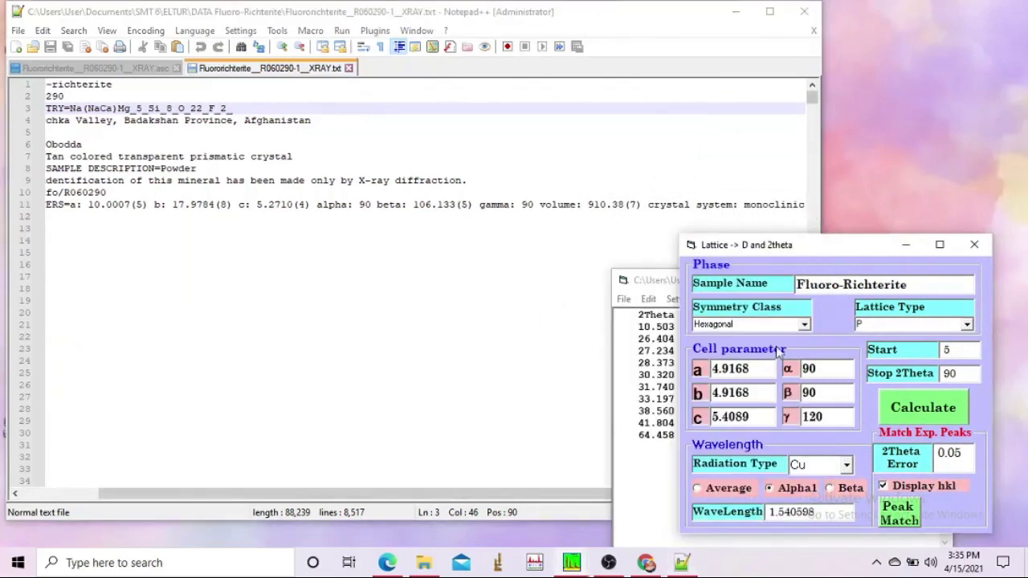
{"action": "left_click", "coordinate": [804, 325]}
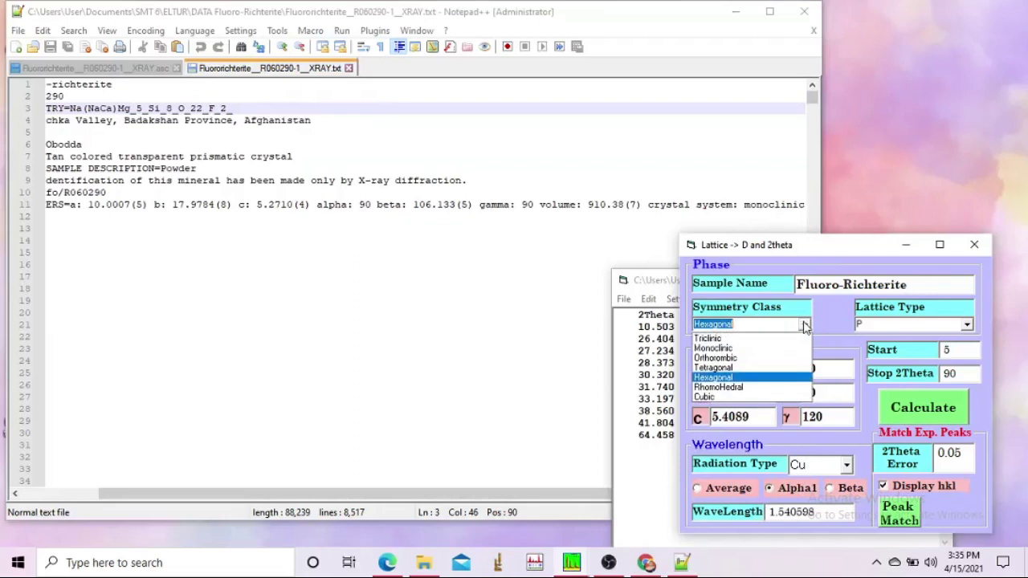
{"action": "left_click", "coordinate": [740, 357]}
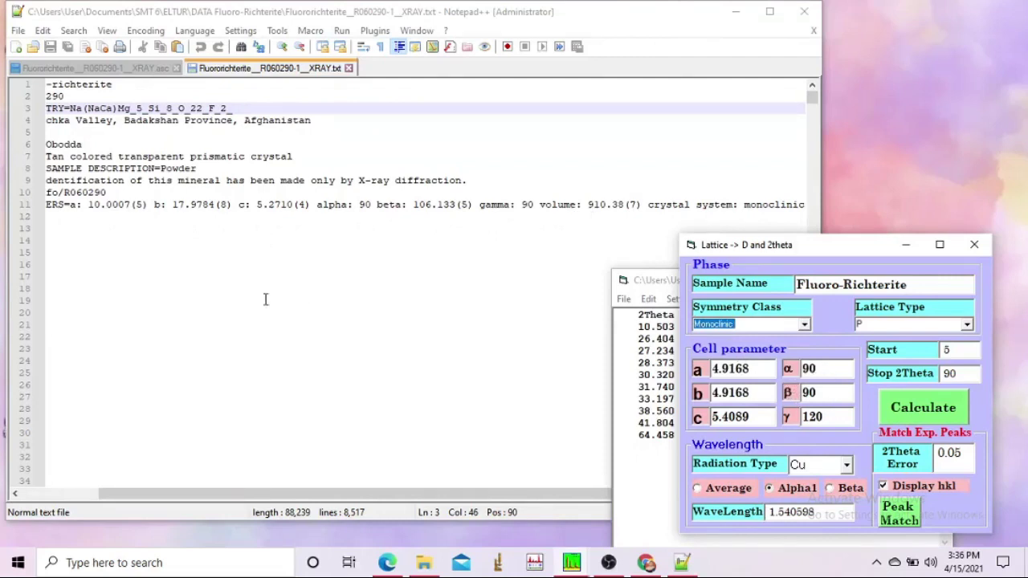
- Set cell parameter a to 10.0007 from the cell parameters line of the text file
{"action": "left_click_drag", "start_coordinate": [90, 204], "coordinate": [128, 206]}
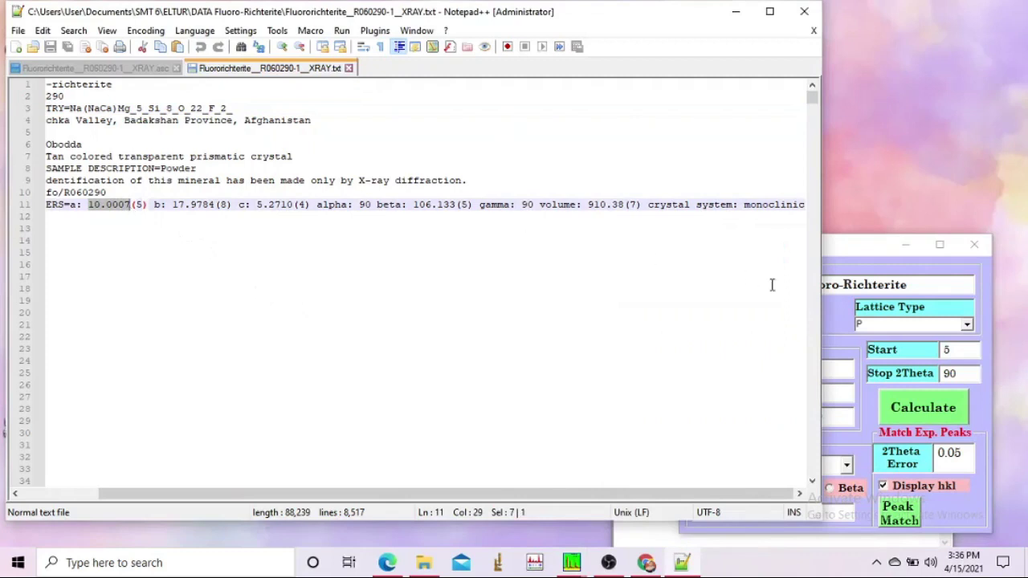
{"action": "left_click", "coordinate": [834, 326]}
{"action": "double_click", "coordinate": [738, 369]}
{"action": "key", "text": "BackSpace"}
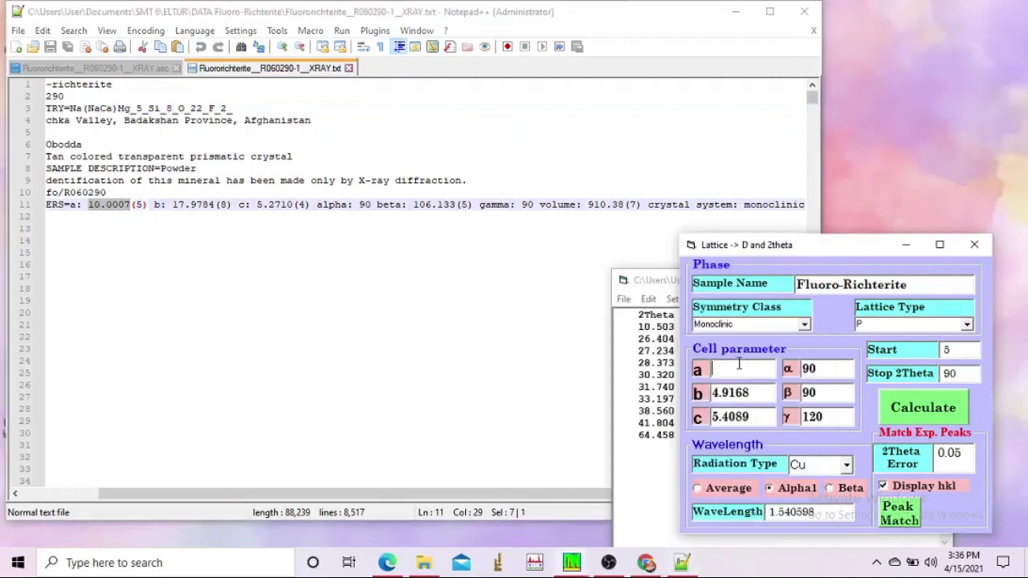
{"action": "type", "text": "10.0007"}
- Set cell parameter b to 17.9784 from the text file's cell parameters line
{"action": "left_click_drag", "start_coordinate": [173, 203], "coordinate": [213, 204]}
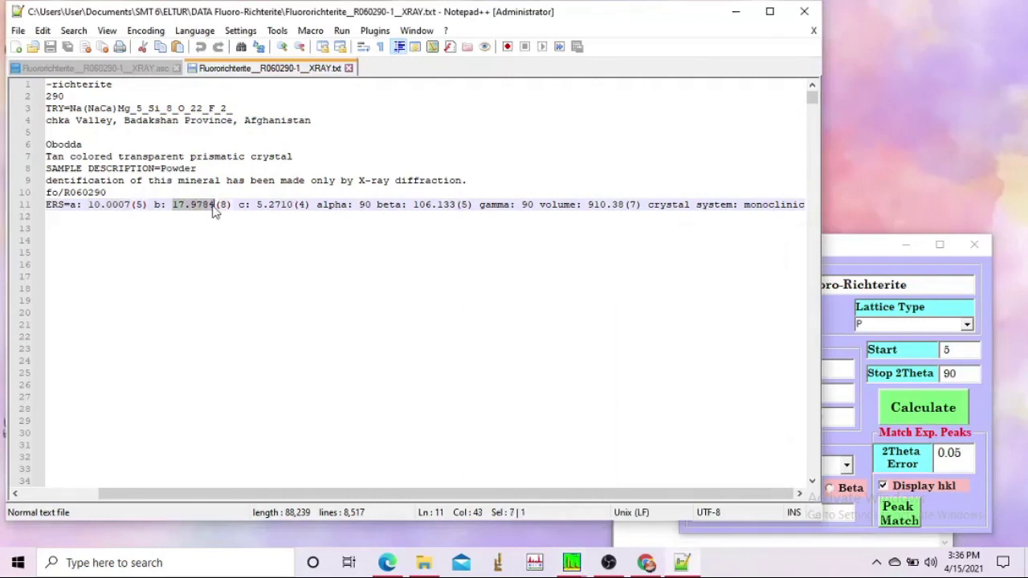
{"action": "left_click", "coordinate": [831, 309]}
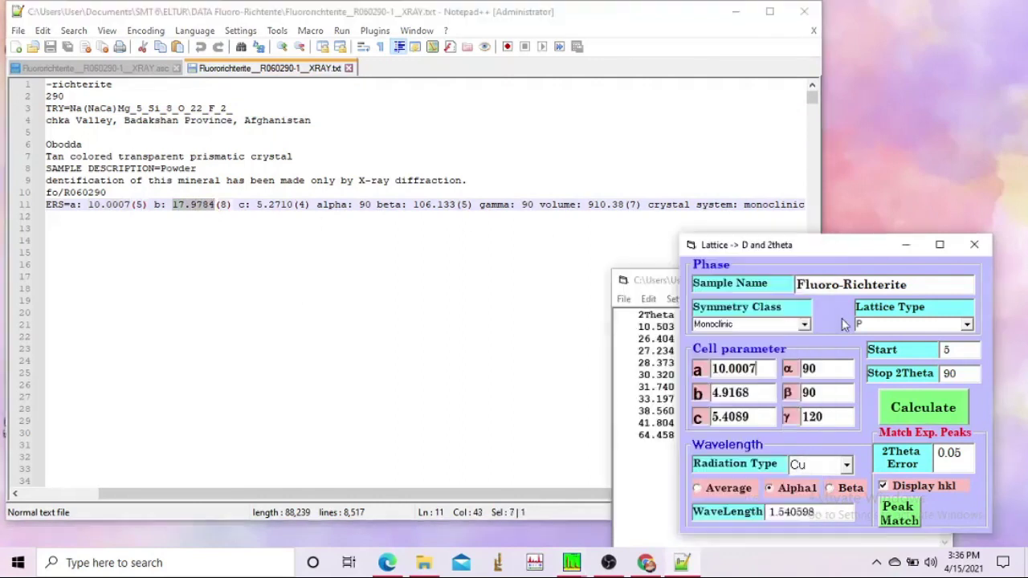
{"action": "double_click", "coordinate": [740, 392]}
{"action": "key", "text": "BackSpace"}
{"action": "type", "text": "17.9784"}
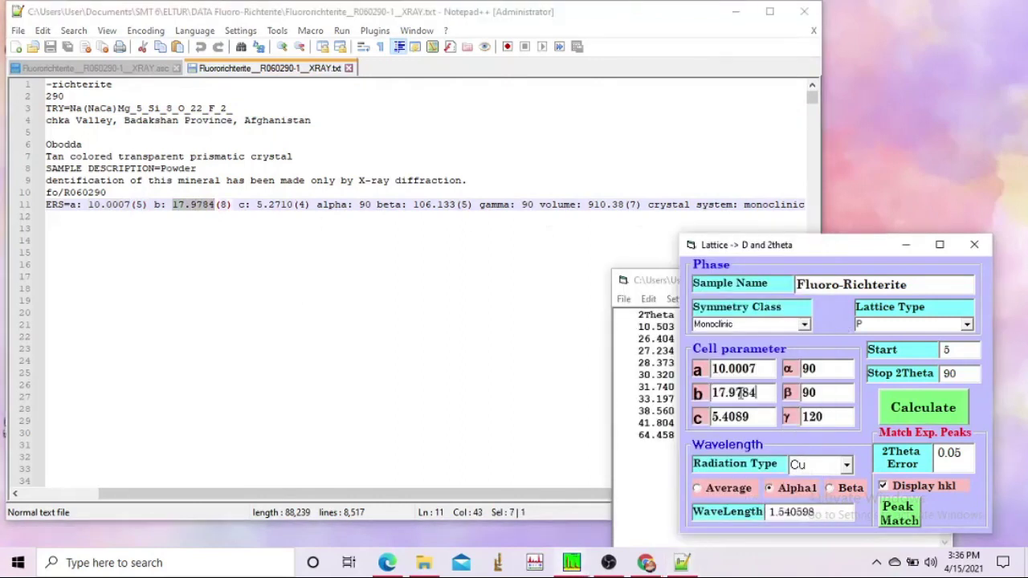
- Set cell parameter c to 5.2710 from the text file's cell parameters line
{"action": "left_click_drag", "start_coordinate": [257, 204], "coordinate": [290, 207]}
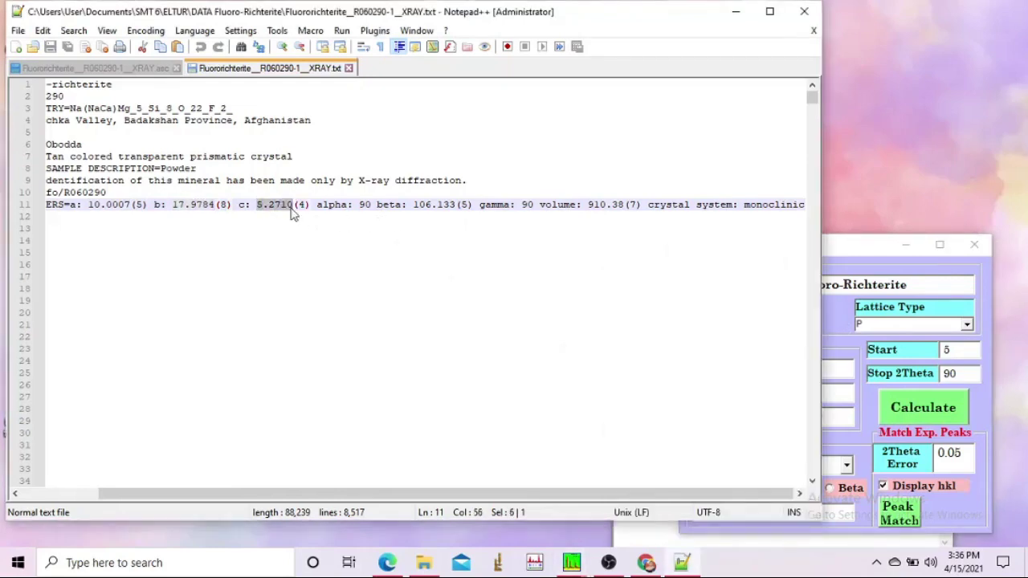
{"action": "left_click", "coordinate": [838, 313]}
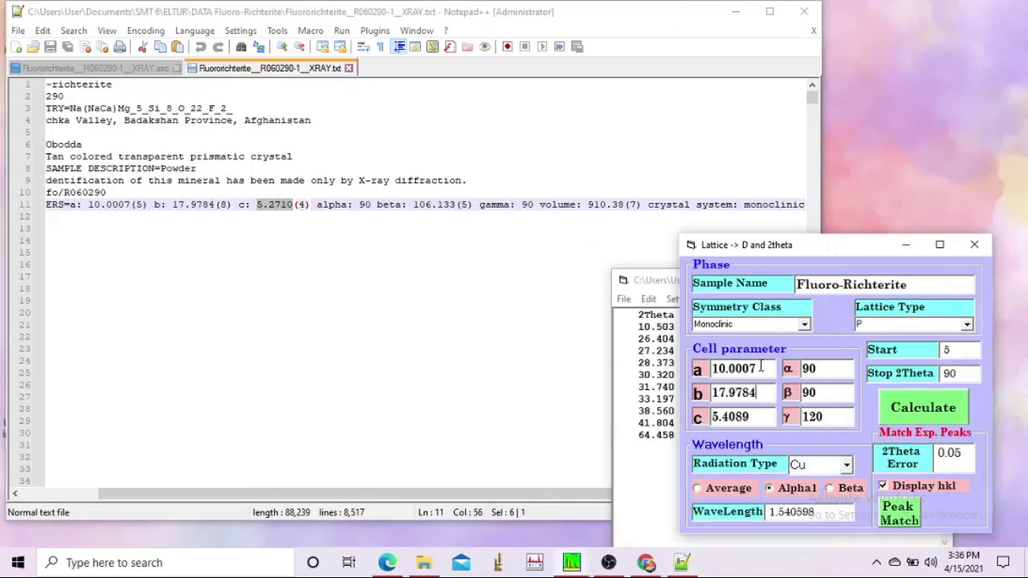
{"action": "double_click", "coordinate": [752, 415]}
{"action": "key", "text": "BackSpace"}
{"action": "type", "text": "5.2710"}
- Set the cell angles β to 106.133 and γ to 90, as listed in the text file
{"action": "left_click_drag", "start_coordinate": [415, 204], "coordinate": [450, 205]}
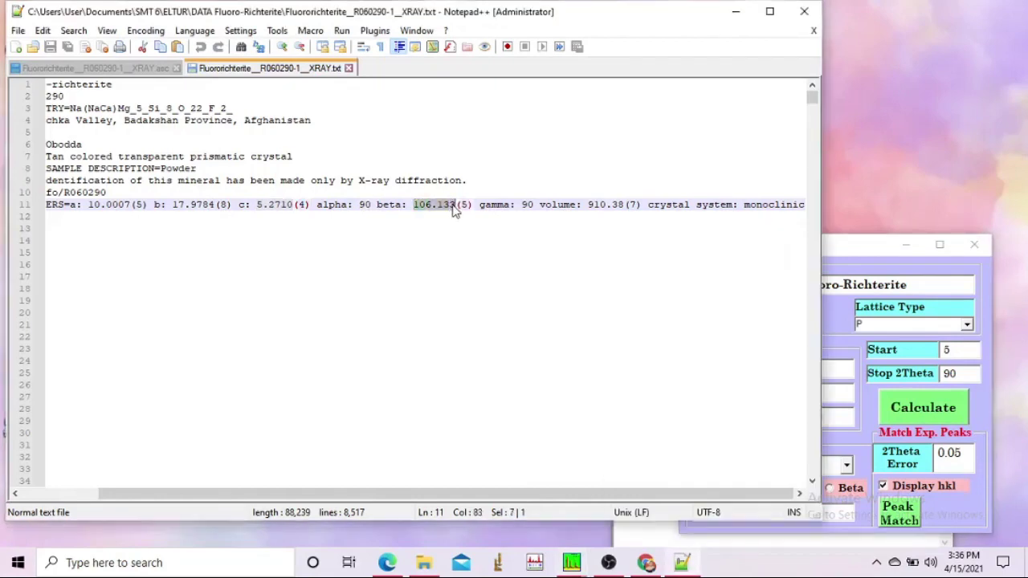
{"action": "left_click", "coordinate": [841, 311]}
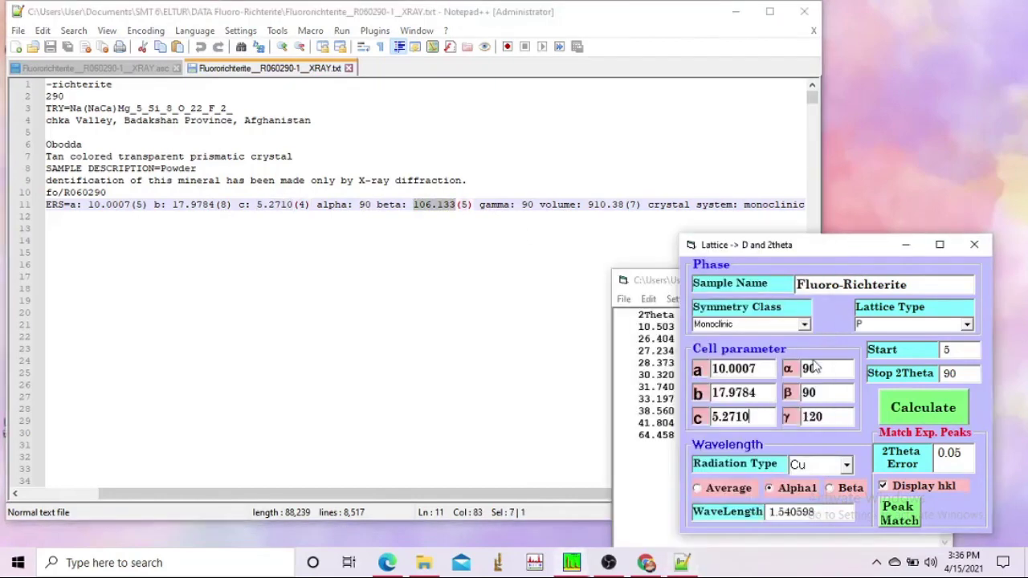
{"action": "left_click", "coordinate": [814, 393]}
{"action": "key", "text": "BackSpace"}
{"action": "key", "text": "BackSpace"}
{"action": "type", "text": "106.133"}
{"action": "left_click", "coordinate": [831, 417]}
{"action": "key", "text": "BackSpace"}
{"action": "key", "text": "BackSpace"}
{"action": "key", "text": "BackSpace"}
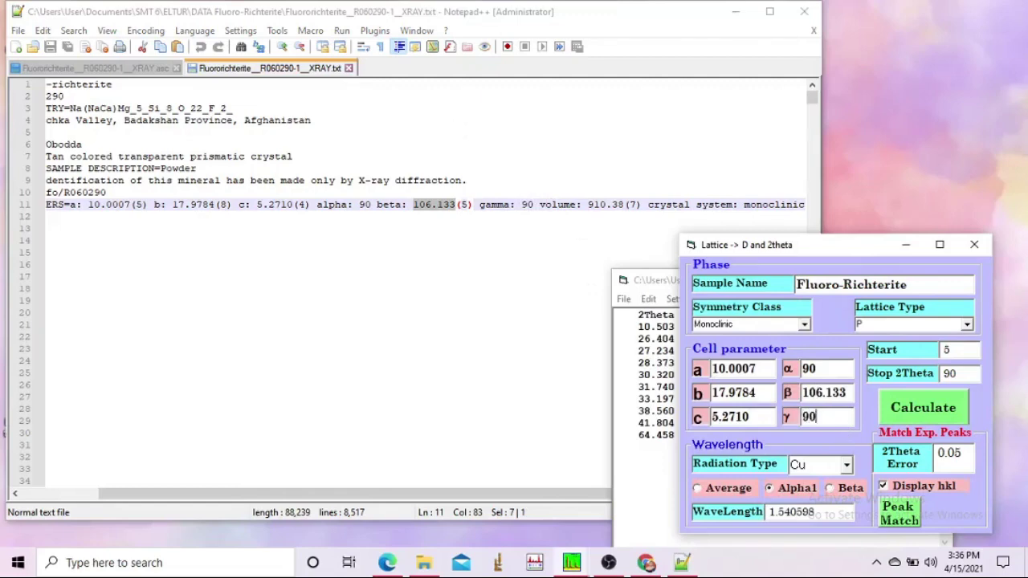
- Minimize the text file, place the lattice dialog and peak list side by side, and calculate the reflections from 5 to 90 2Theta
{"action": "left_click", "coordinate": [730, 22]}
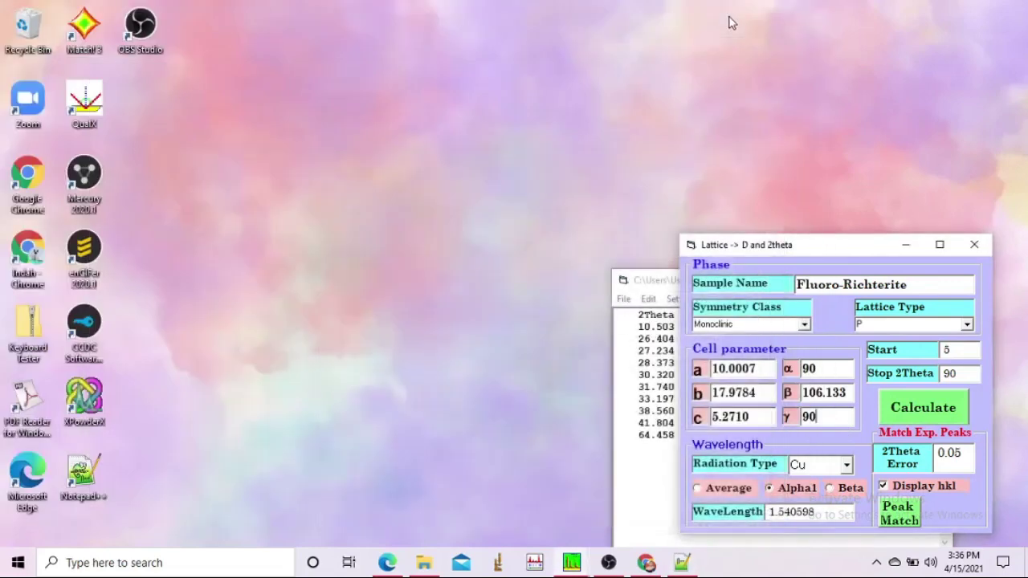
{"action": "left_click_drag", "start_coordinate": [819, 253], "coordinate": [391, 176]}
{"action": "left_click", "coordinate": [732, 309]}
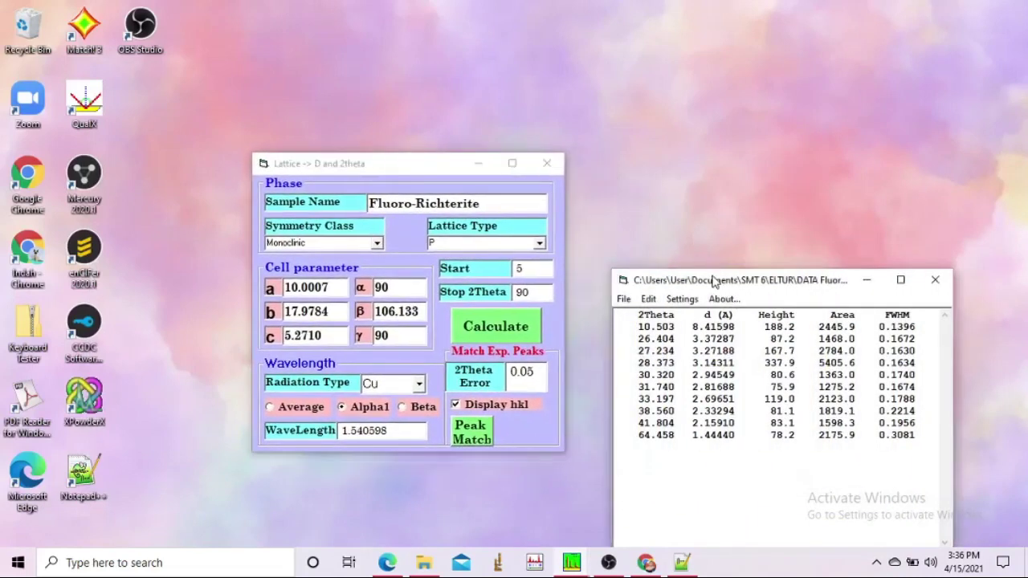
{"action": "left_click_drag", "start_coordinate": [712, 279], "coordinate": [694, 199]}
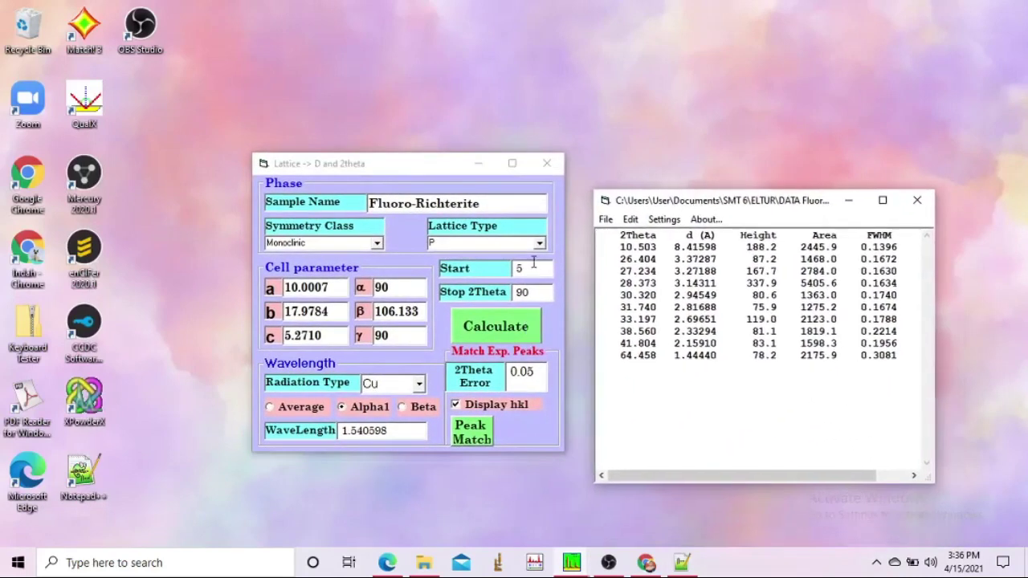
{"action": "left_click", "coordinate": [525, 328]}
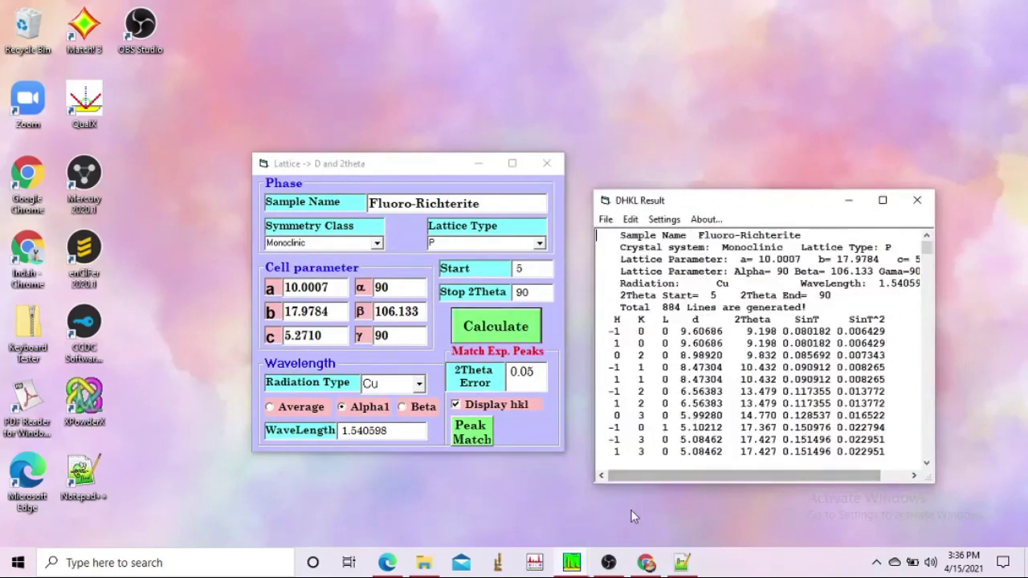
- Restore the pattern window with the lattice dialog beside it, and match the experimental peaks using a 2Theta error of 0.05
{"action": "left_click", "coordinate": [574, 561]}
{"action": "left_click", "coordinate": [489, 507]}
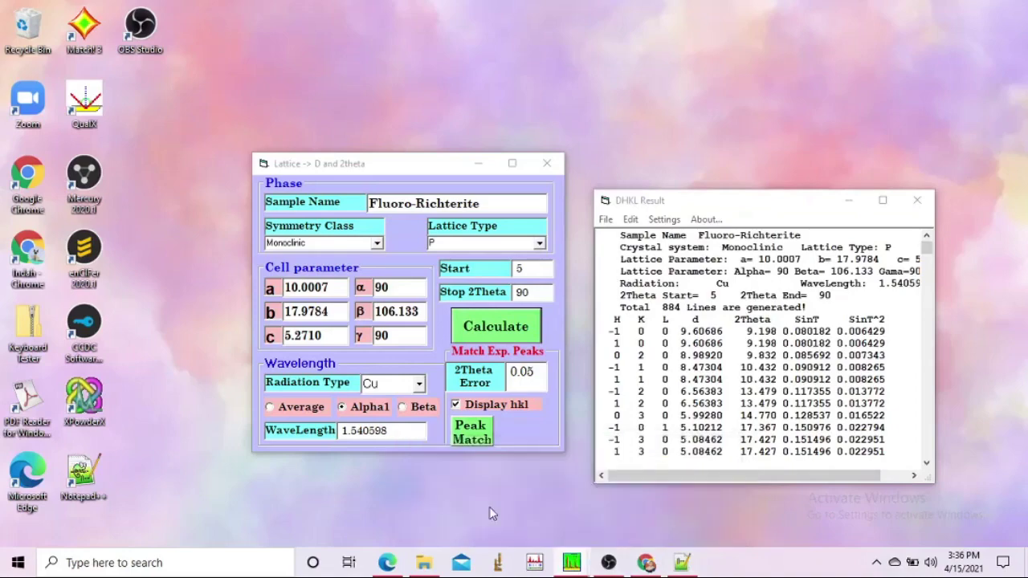
{"action": "left_click", "coordinate": [562, 259]}
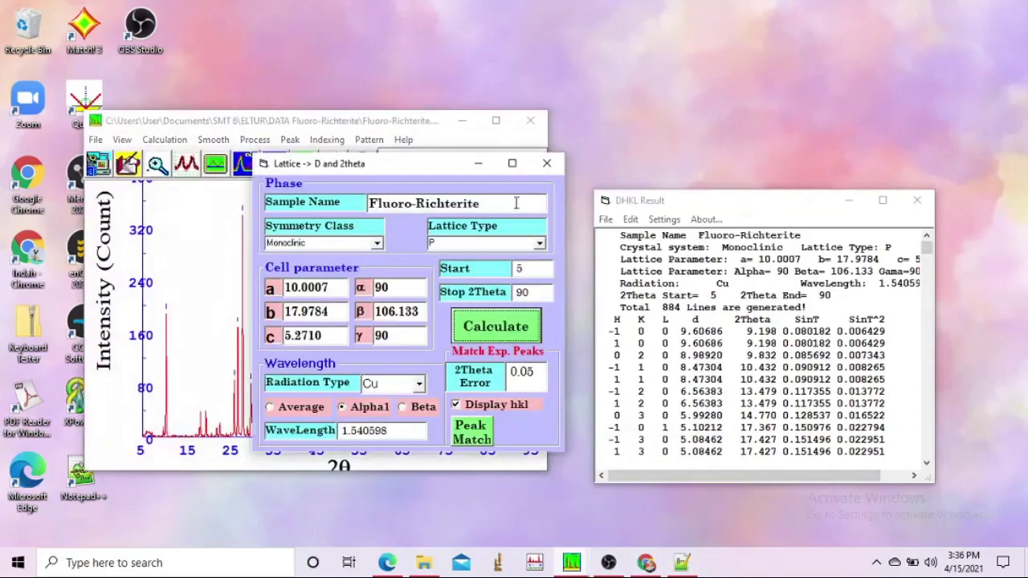
{"action": "left_click_drag", "start_coordinate": [460, 167], "coordinate": [736, 109]}
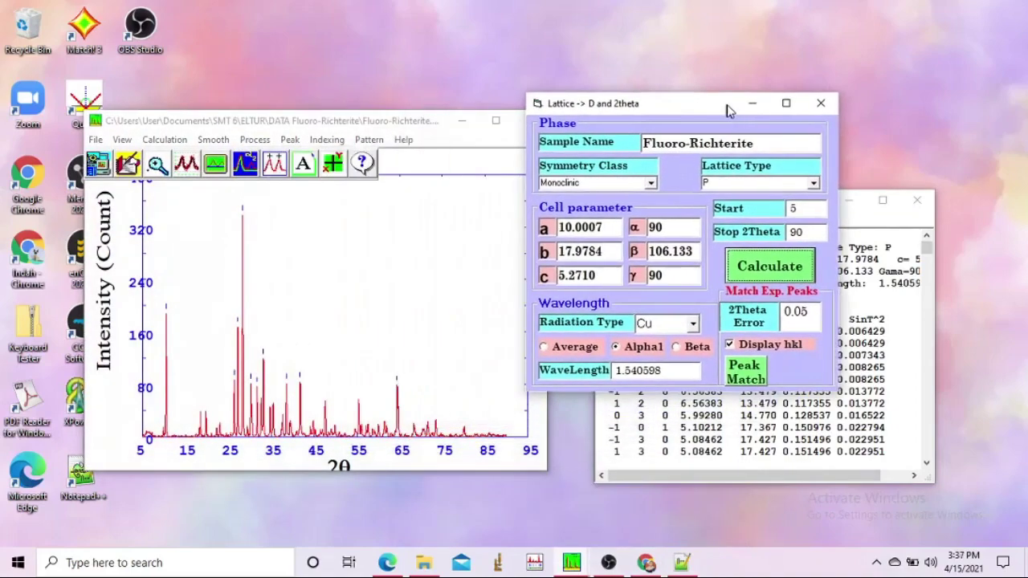
{"action": "left_click", "coordinate": [747, 371]}
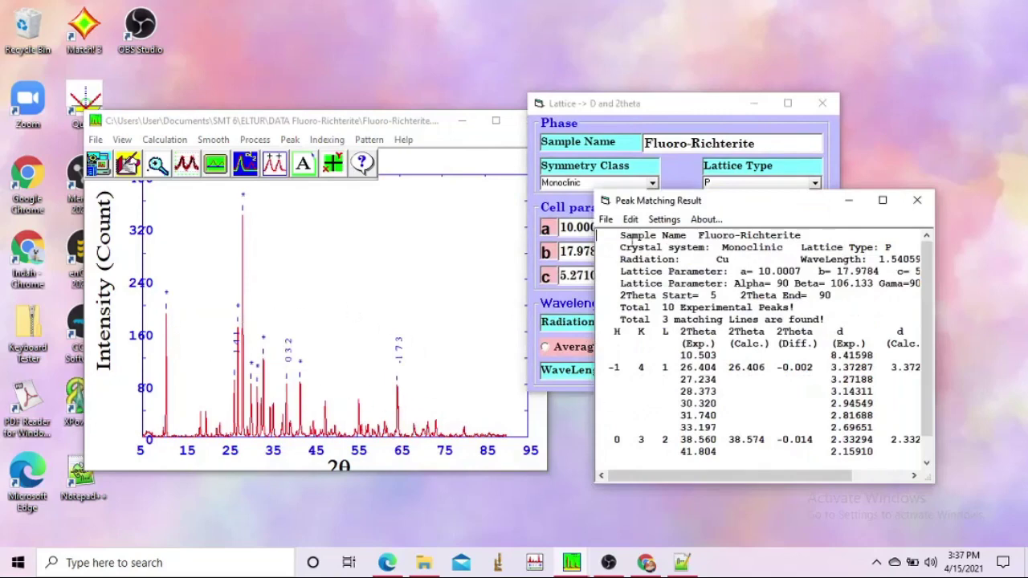
- Set the 2Theta error to 0.9 and run the peak match again
{"action": "left_click", "coordinate": [684, 185]}
{"action": "left_click", "coordinate": [809, 313]}
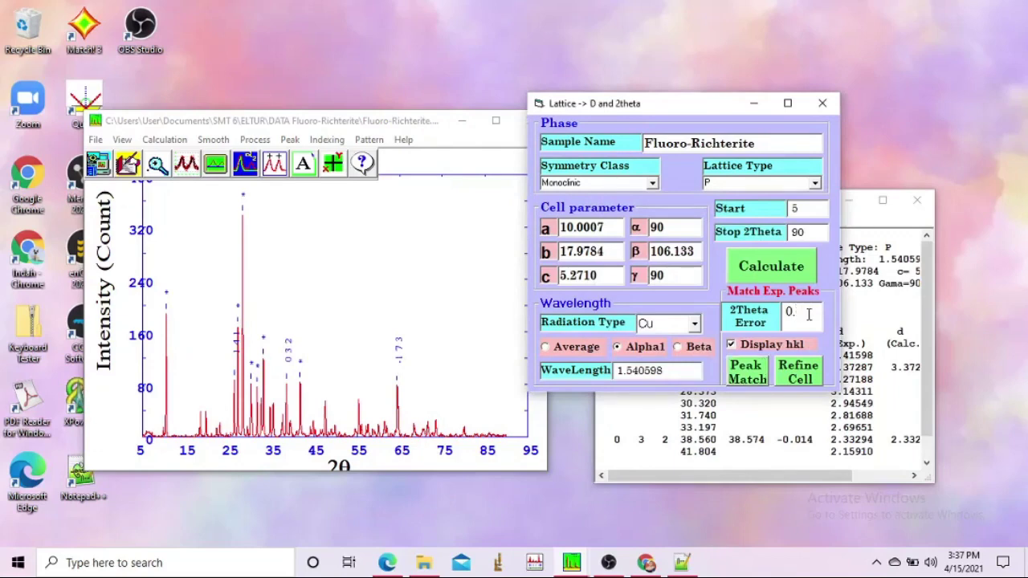
{"action": "left_click", "coordinate": [755, 376]}
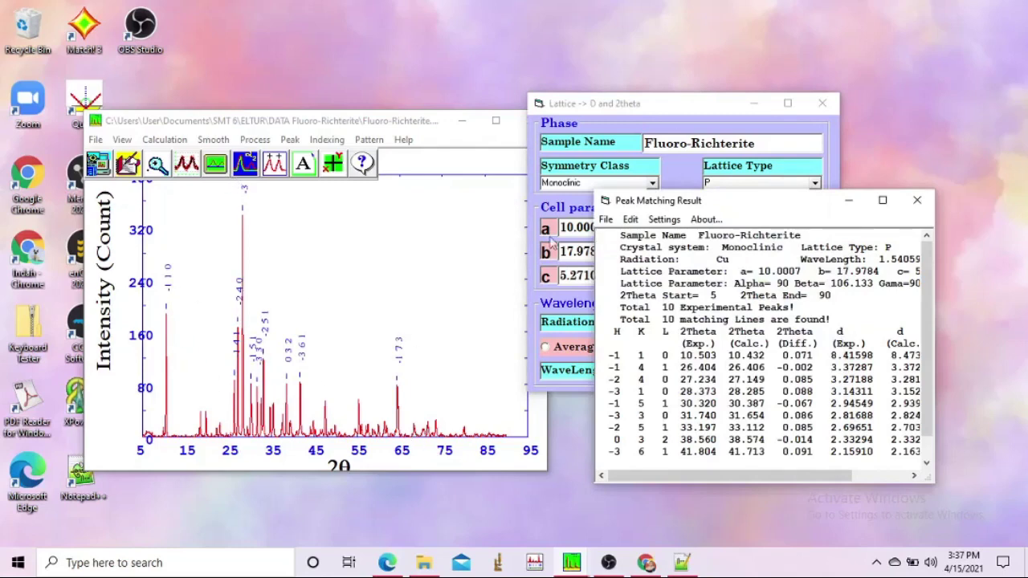
- Refine the cell from the matched peaks and arrange the refinement result next to the diffraction pattern
{"action": "left_click", "coordinate": [695, 109]}
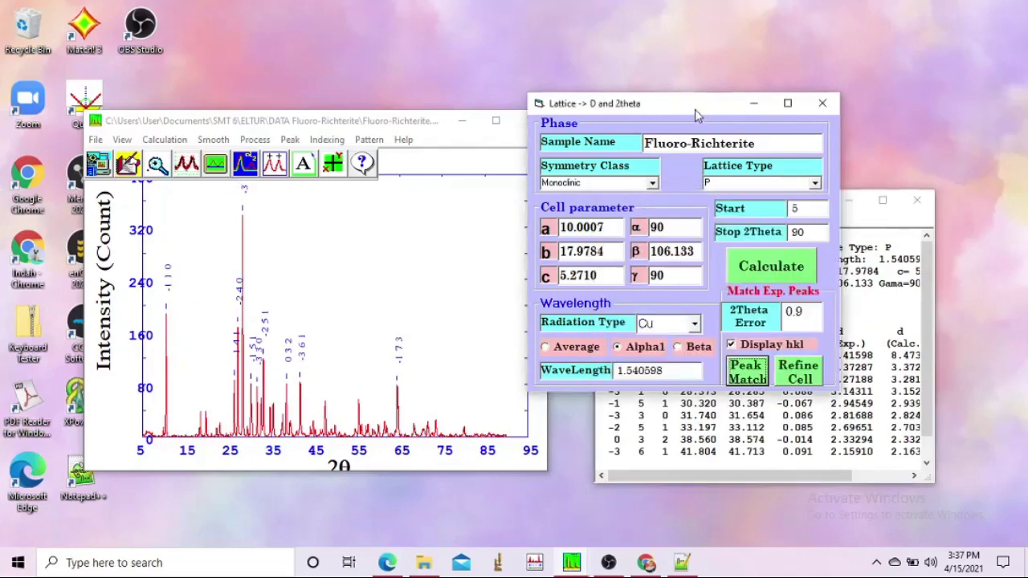
{"action": "left_click", "coordinate": [800, 376]}
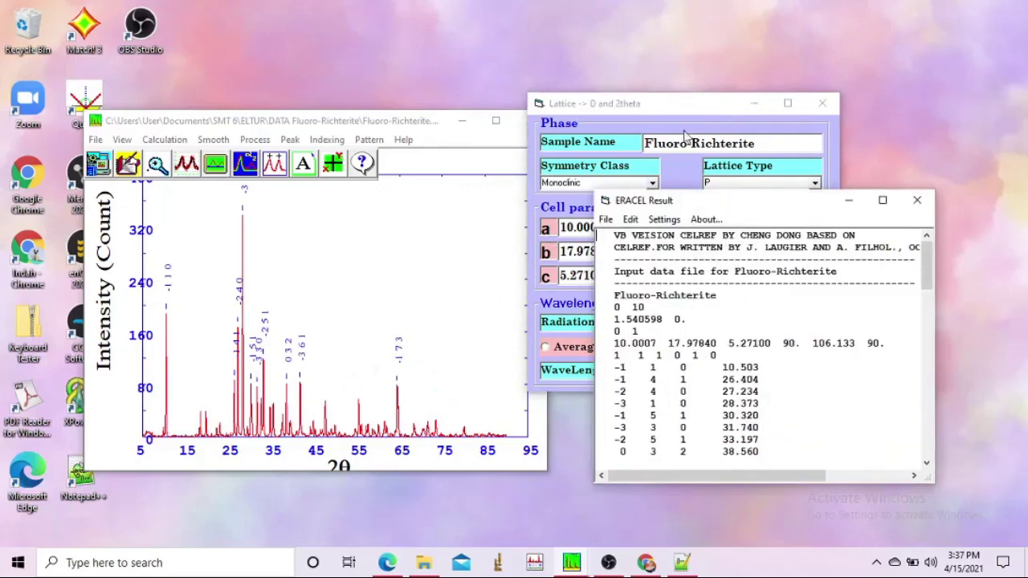
{"action": "left_click", "coordinate": [675, 103]}
{"action": "left_click_drag", "start_coordinate": [675, 103], "coordinate": [775, 127]}
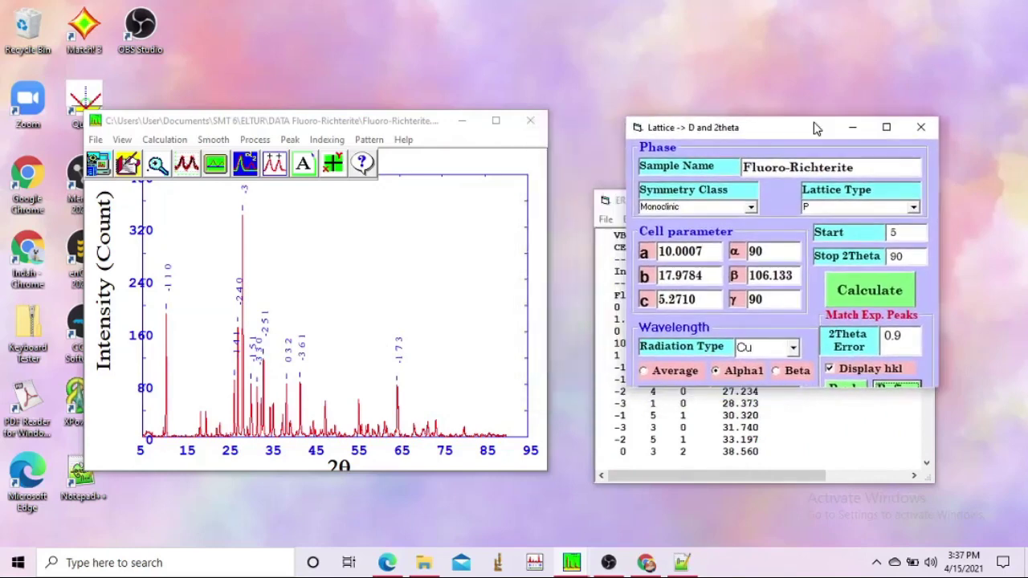
{"action": "left_click", "coordinate": [609, 332]}
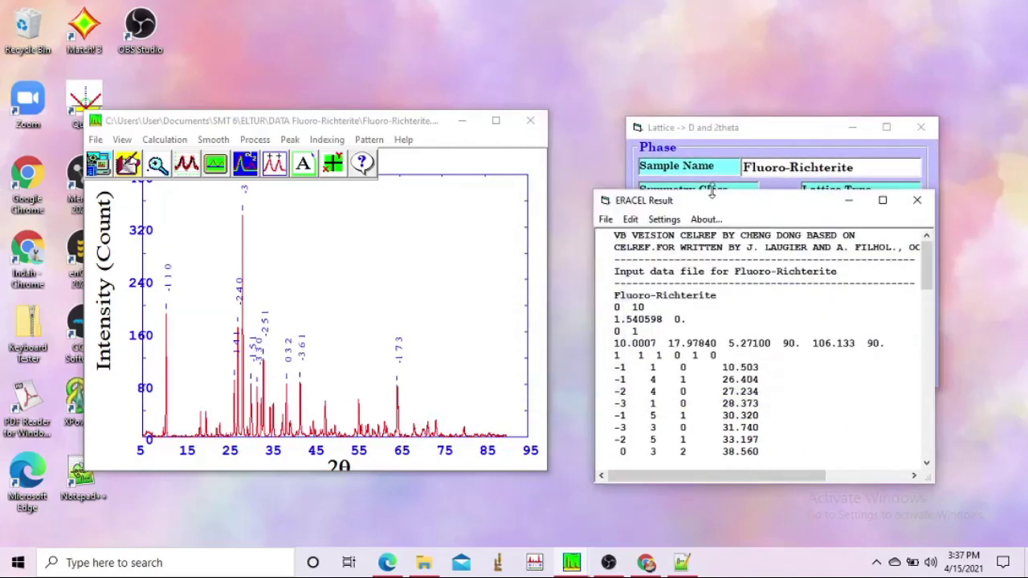
{"action": "left_click_drag", "start_coordinate": [711, 190], "coordinate": [664, 137]}
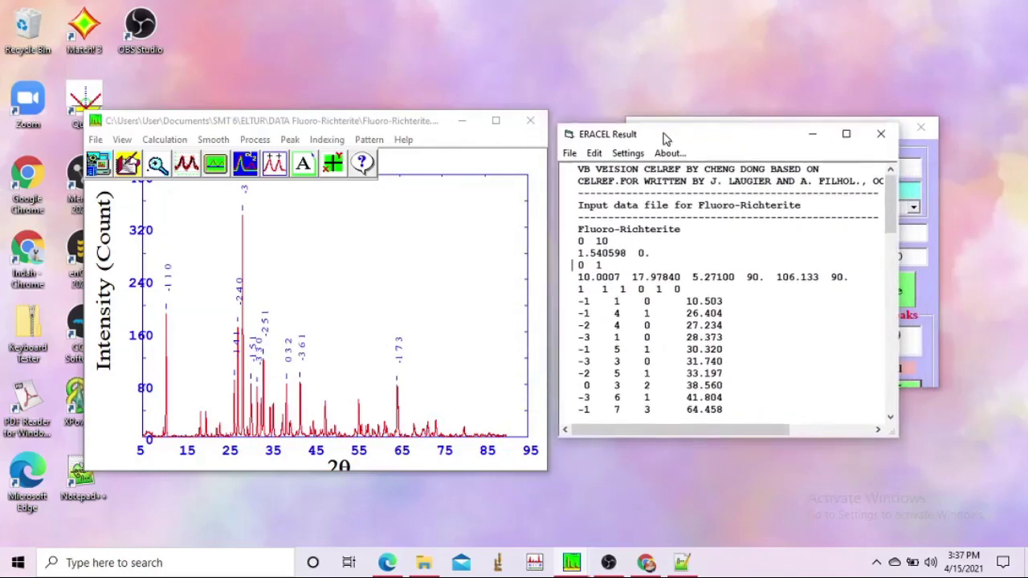
- Maximize the indexed pattern, compare it with the refinement result placed over it, and minimize the result window
{"action": "left_click", "coordinate": [325, 272]}
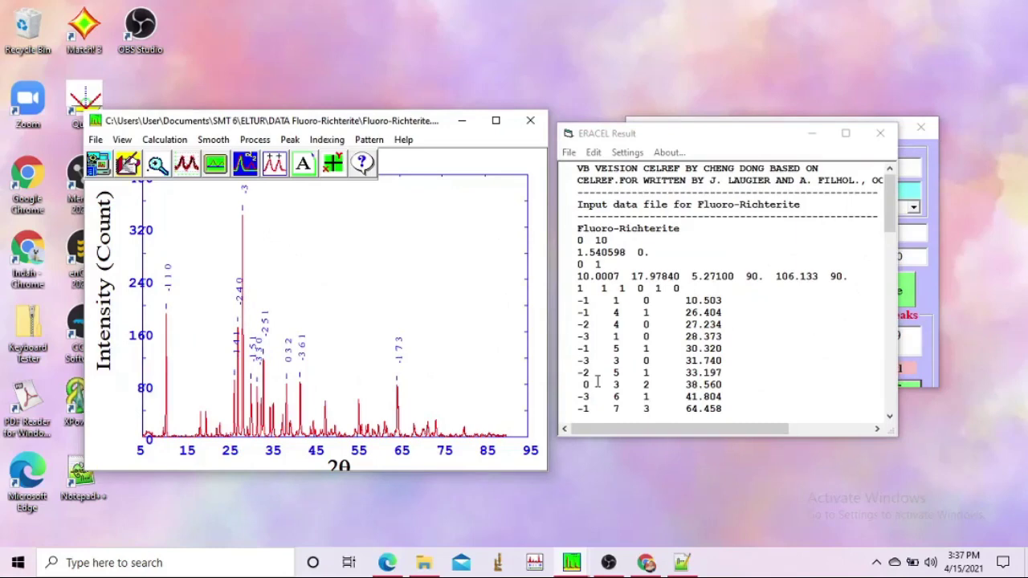
{"action": "left_click", "coordinate": [495, 120]}
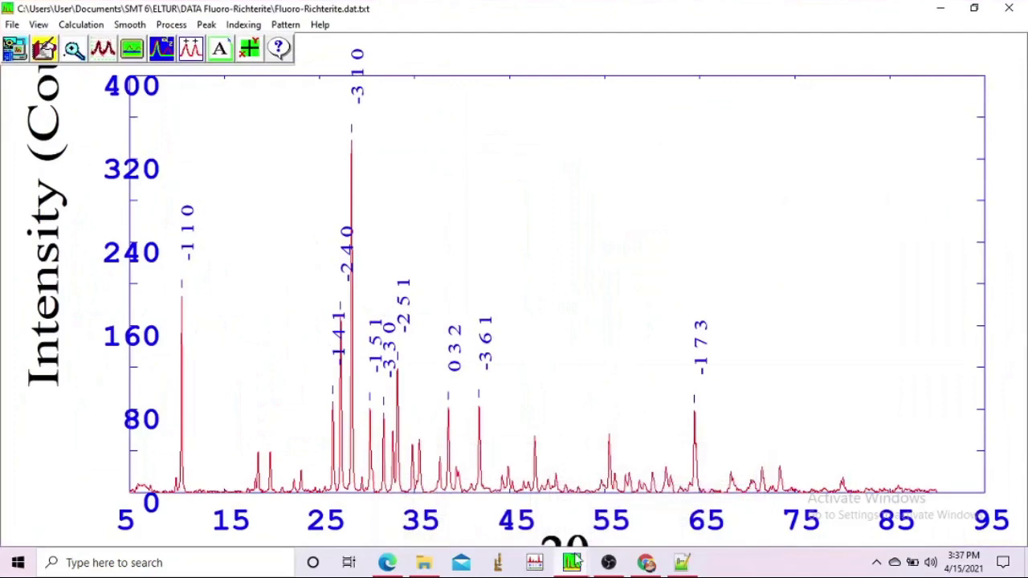
{"action": "mouse_move", "coordinate": [574, 559]}
{"action": "left_click", "coordinate": [577, 525]}
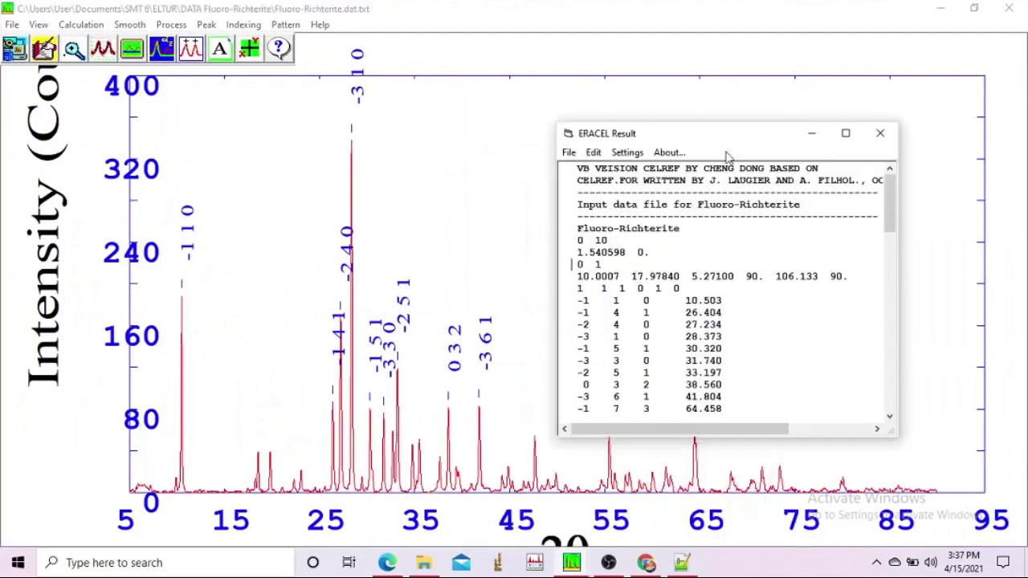
{"action": "left_click_drag", "start_coordinate": [731, 146], "coordinate": [817, 24]}
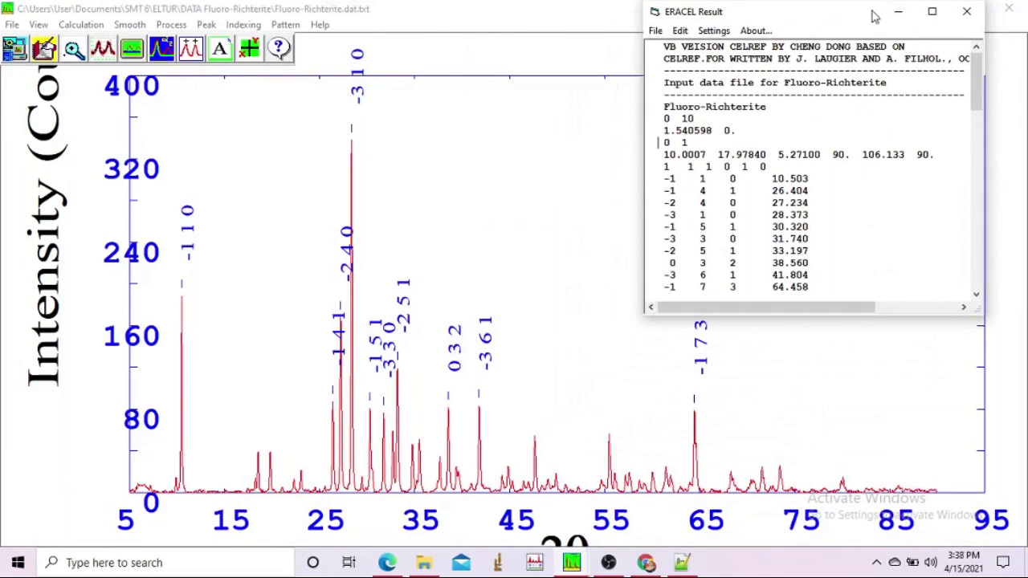
{"action": "mouse_move", "coordinate": [867, 11]}
{"action": "left_mouse_down"}
{"action": "mouse_move", "coordinate": [907, 7]}
{"action": "mouse_move", "coordinate": [883, 14]}
{"action": "left_mouse_up"}
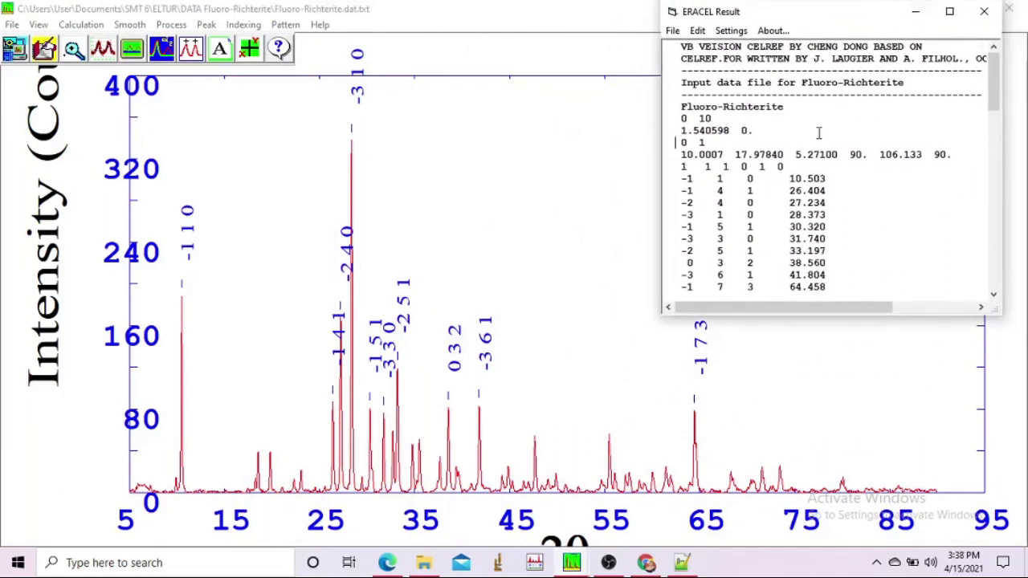
{"action": "left_click", "coordinate": [914, 11]}
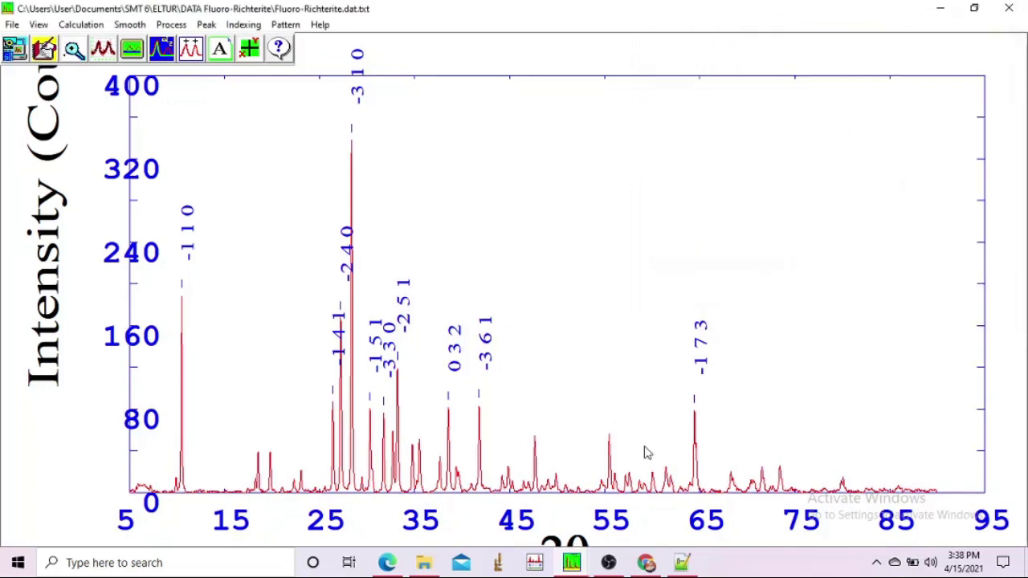